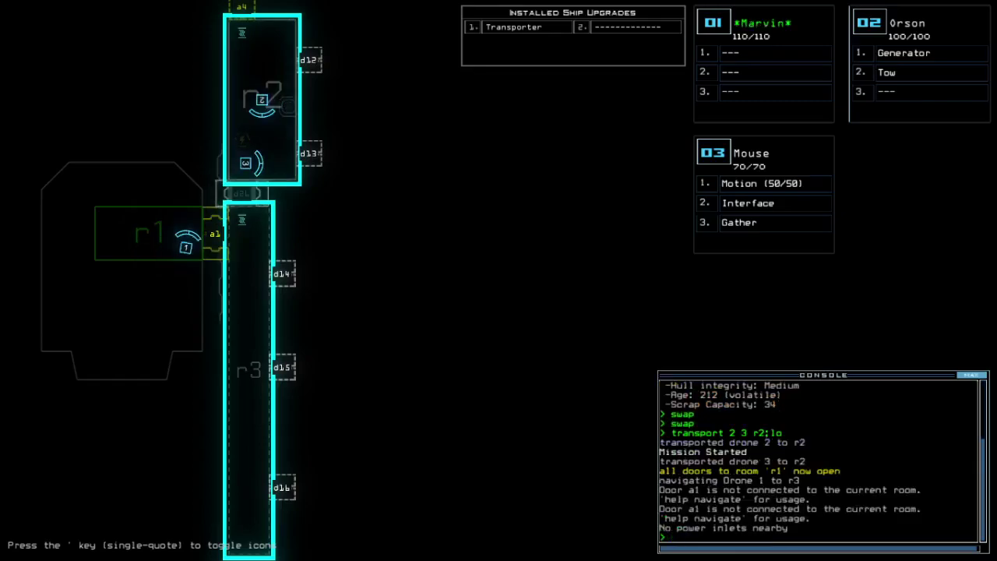
- Have Orson tow Reroute Power and power the generator, then gather scrap with Mouse
{"action": "key", "text": "2"}
{"action": "type", "text": "tow"}
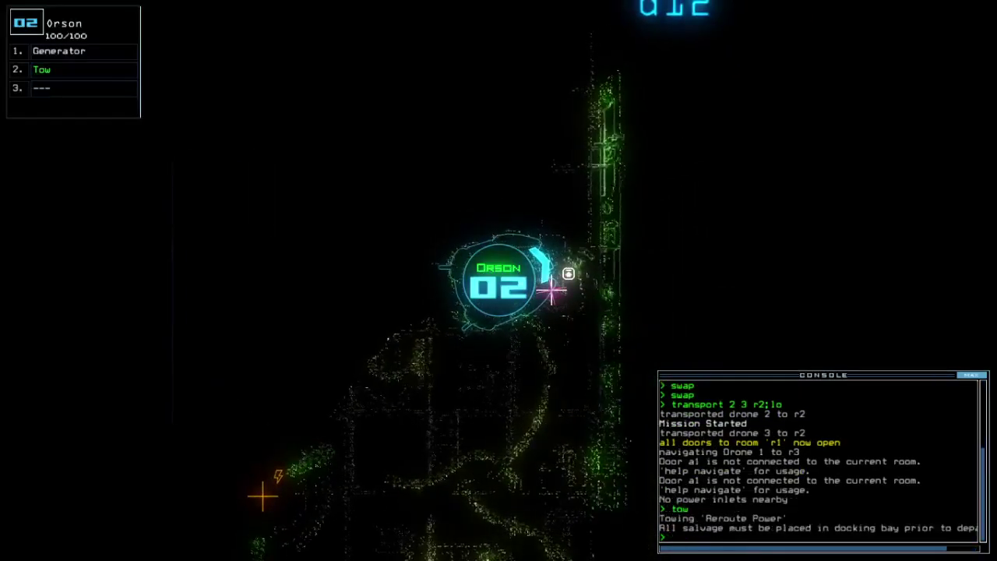
{"action": "type", "text": "g"}
{"action": "key", "text": "Return"}
{"action": "key", "text": "3"}
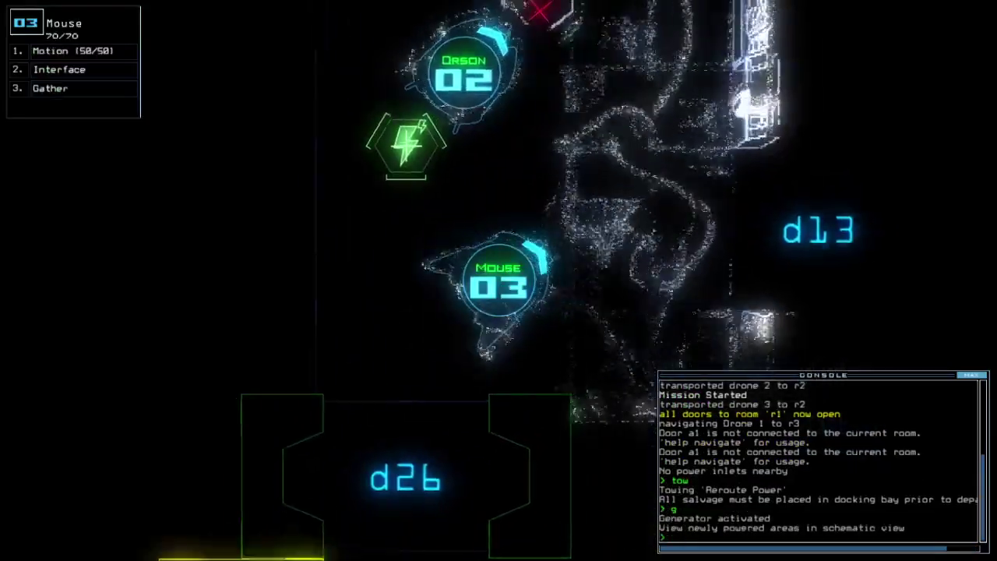
{"action": "type", "text": "transport"}
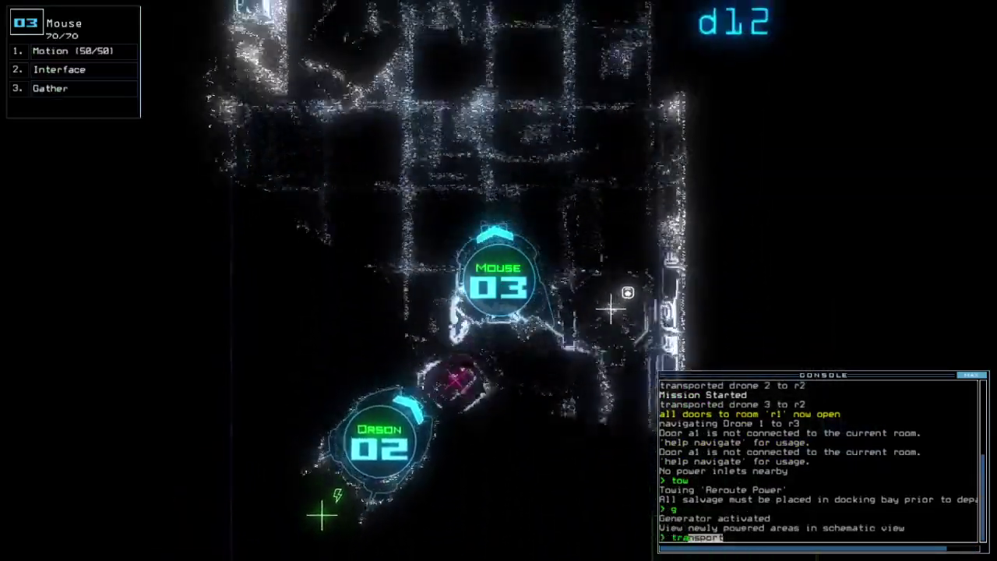
{"action": "key", "text": "BackSpace"}
{"action": "key", "text": "BackSpace"}
{"action": "key", "text": "BackSpace"}
{"action": "type", "text": "g"}
{"action": "key", "text": "Return"}
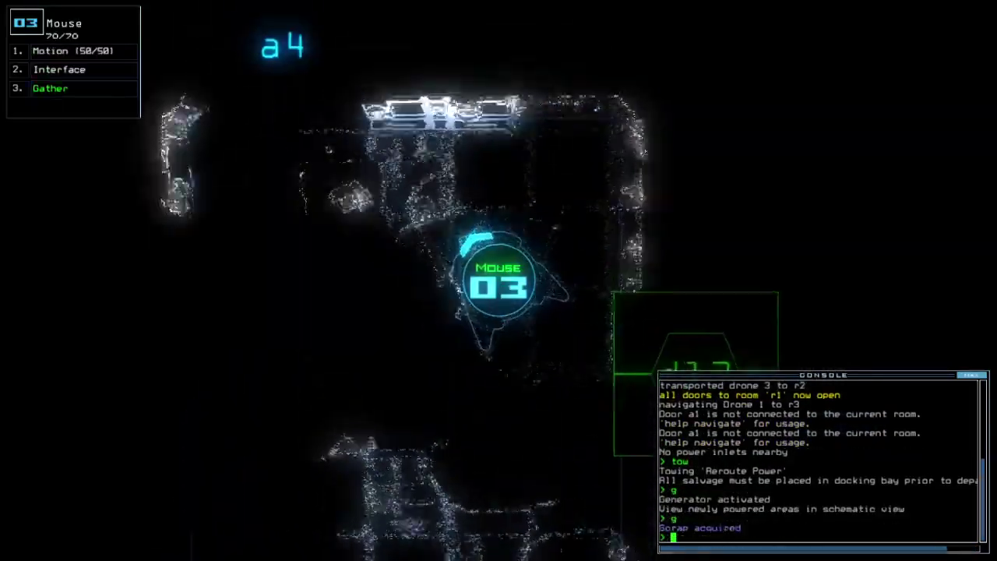
- Survey the ship's 11 rooms and run a motion scan of adjacent rooms
{"action": "key", "text": "space"}
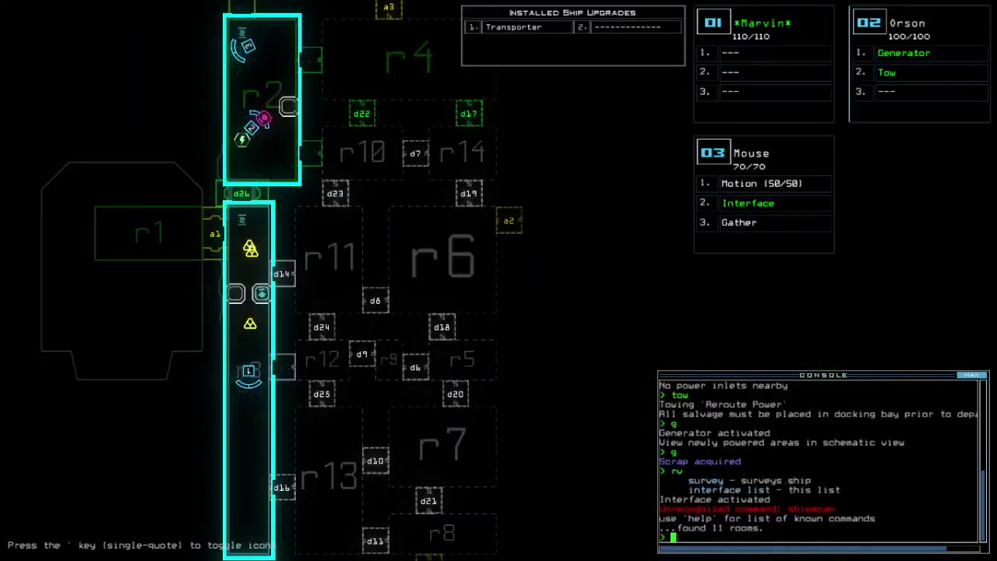
{"action": "type", "text": "df"}
{"action": "key", "text": "Return"}
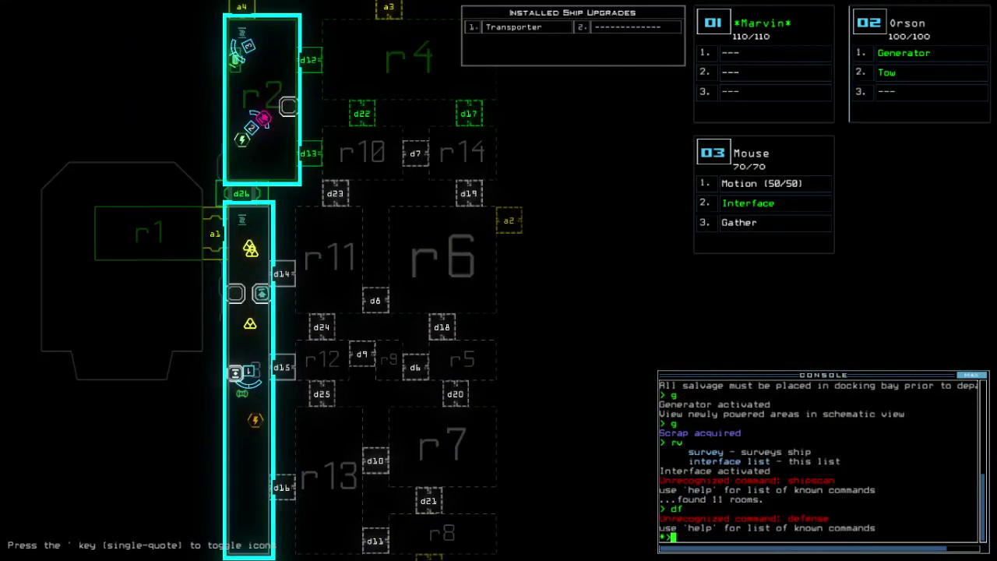
{"action": "key", "text": "space"}
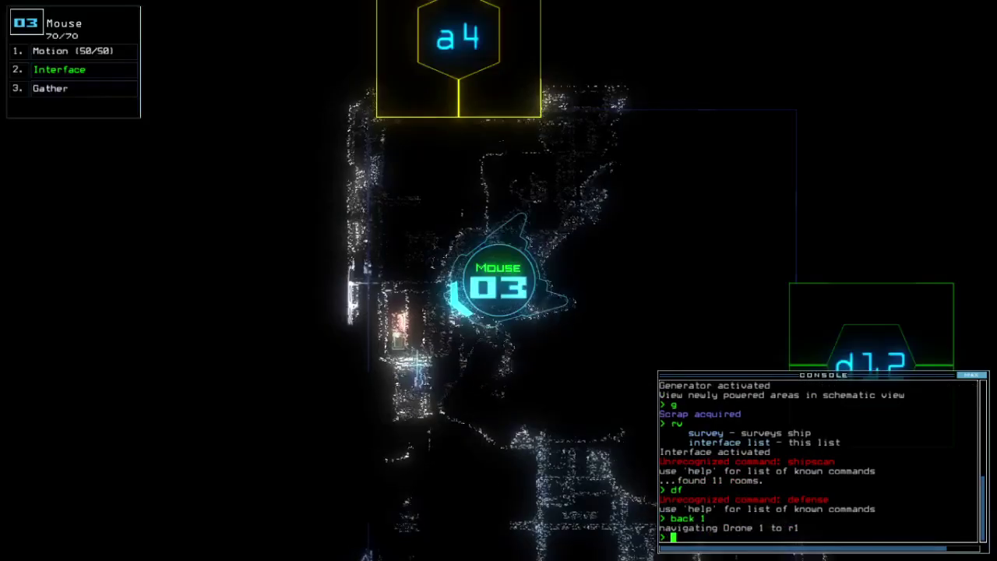
{"action": "type", "text": "motion"}
{"action": "key", "text": "Return"}
{"action": "key", "text": "space"}
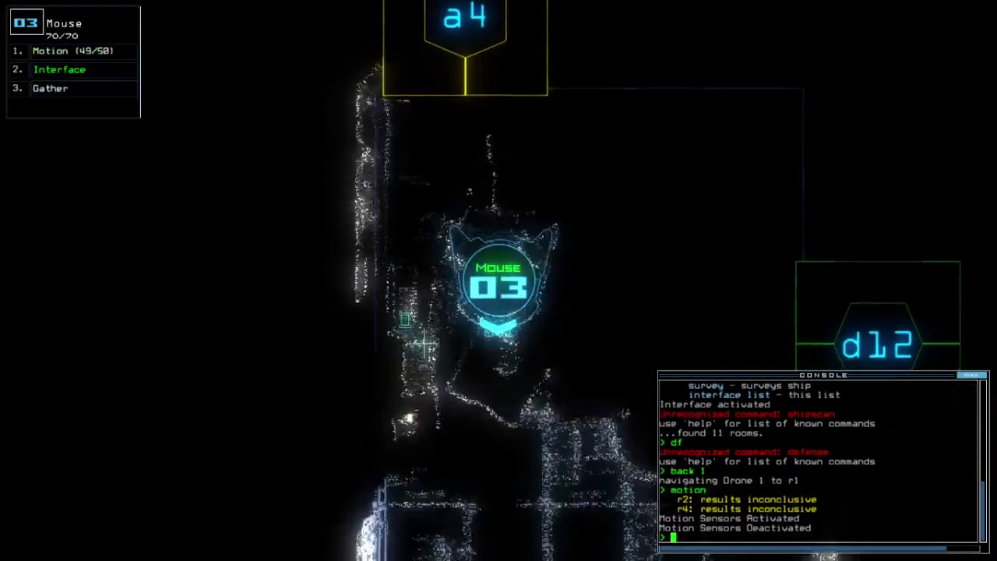
{"action": "type", "text": "d12"}
- Move Mouse through doors d13 and d22, gathering scrap in each room
{"action": "key", "text": "Return"}
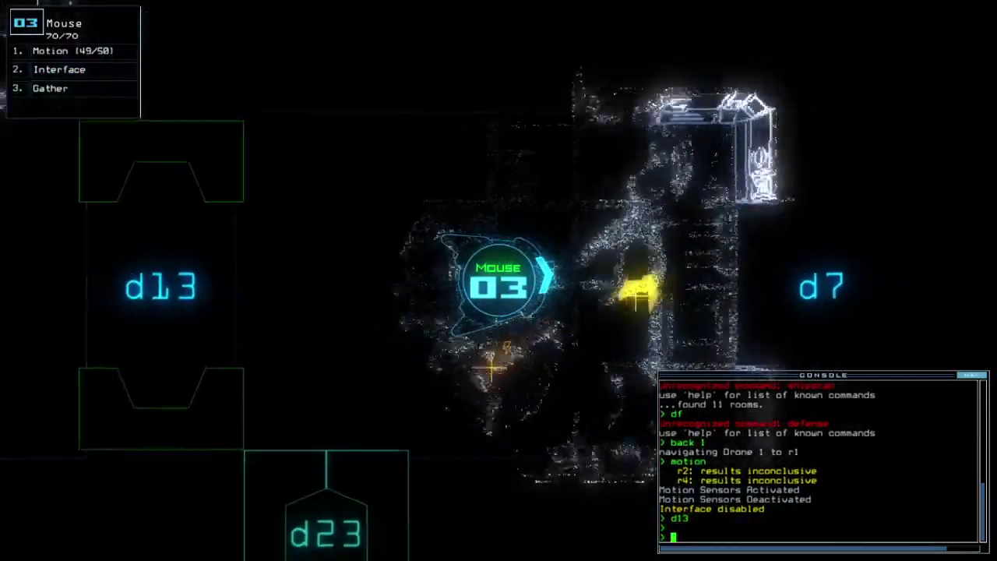
{"action": "type", "text": "g"}
{"action": "key", "text": "Return"}
{"action": "key", "text": "space"}
{"action": "key", "text": "space"}
{"action": "type", "text": "d22"}
{"action": "key", "text": "Return"}
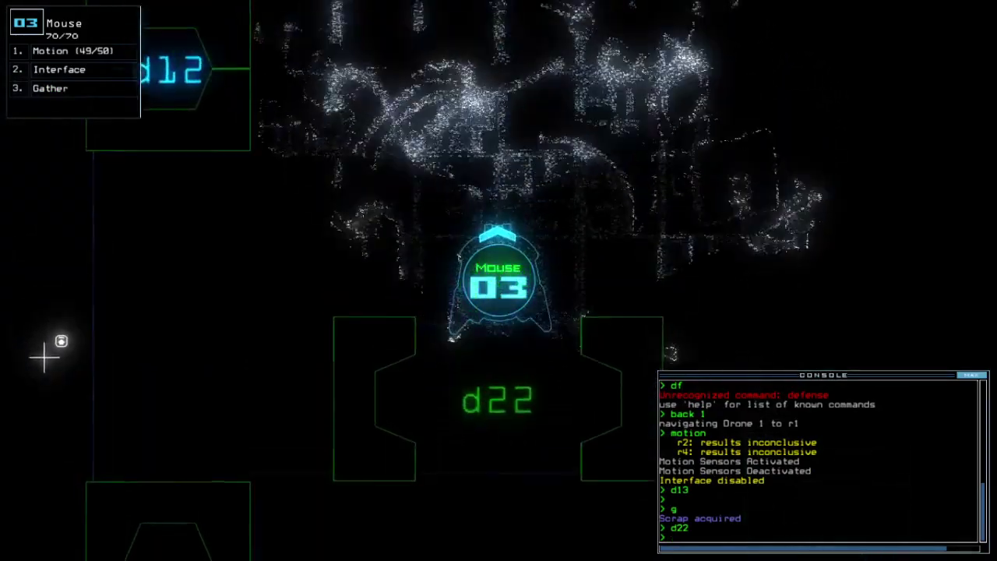
{"action": "type", "text": "g"}
{"action": "key", "text": "Return"}
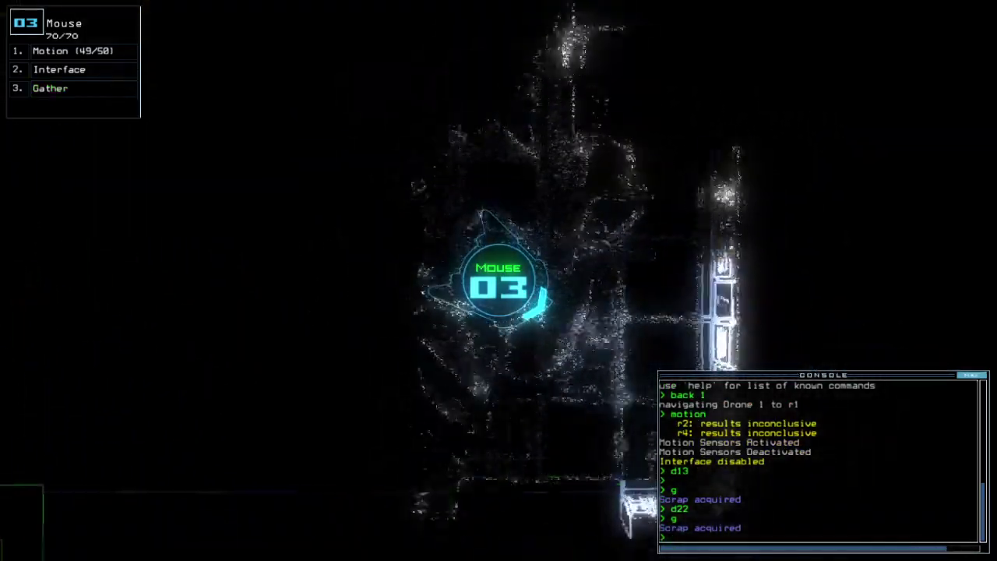
- Take Mouse through door d17 and close the four doors around the room
{"action": "key", "text": "space"}
{"action": "key", "text": "space"}
{"action": "type", "text": "d1"}
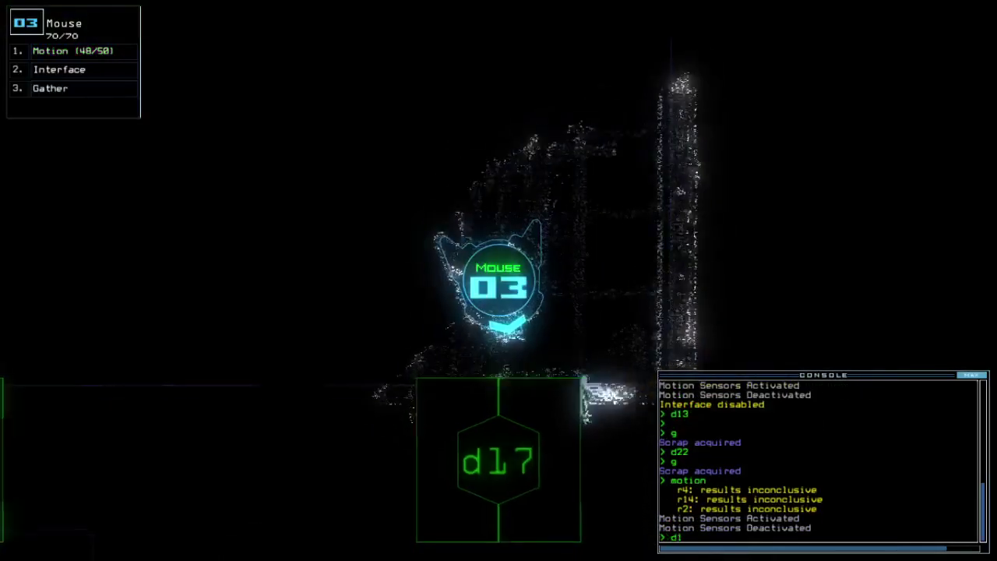
{"action": "type", "text": "7"}
{"action": "key", "text": "Return"}
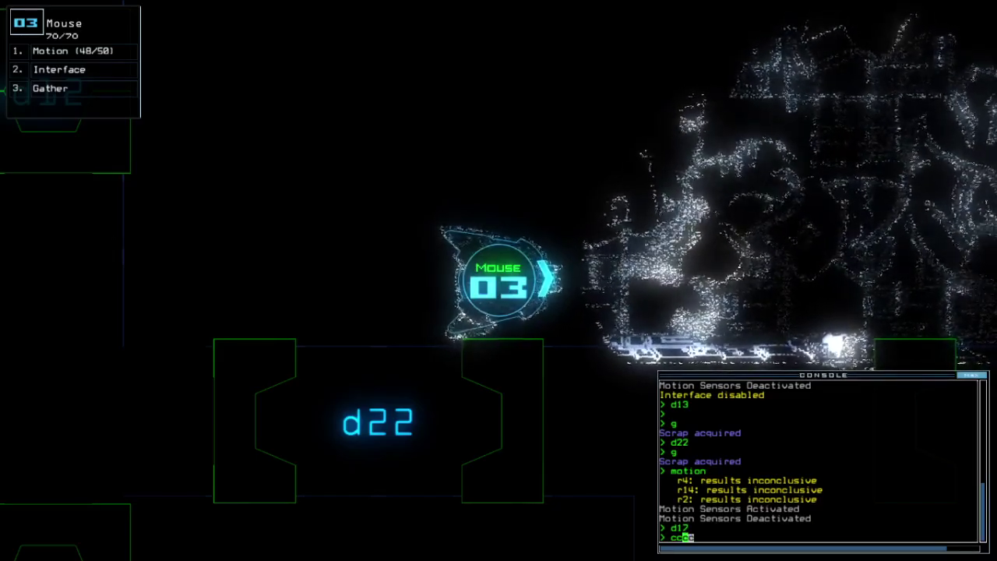
{"action": "key", "text": "Left"}
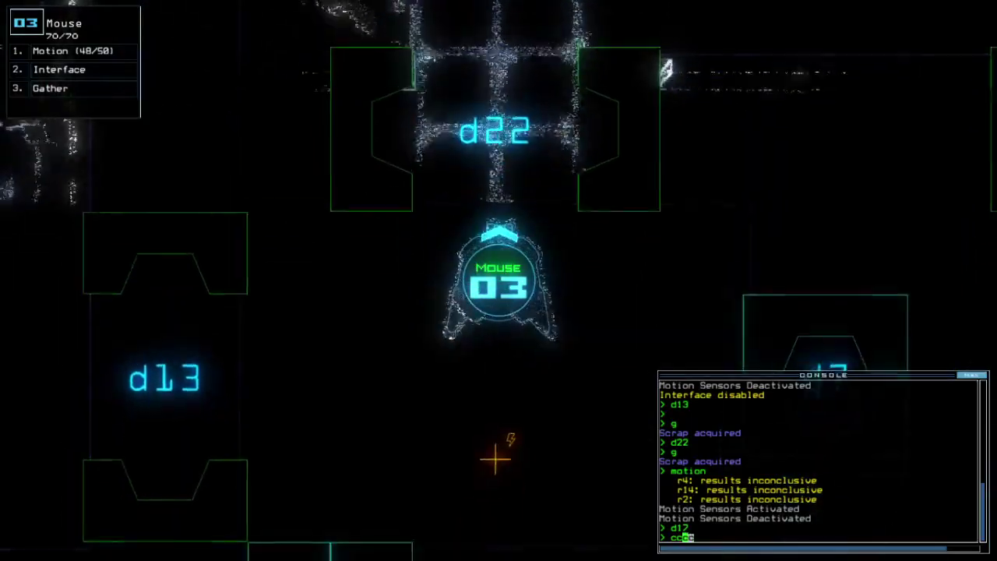
{"action": "type", "text": "cc"}
{"action": "key", "text": "Return"}
{"action": "type", "text": "d13"}
- Send Mouse back through d13 and then through d26, collecting scrap
{"action": "key", "text": "Return"}
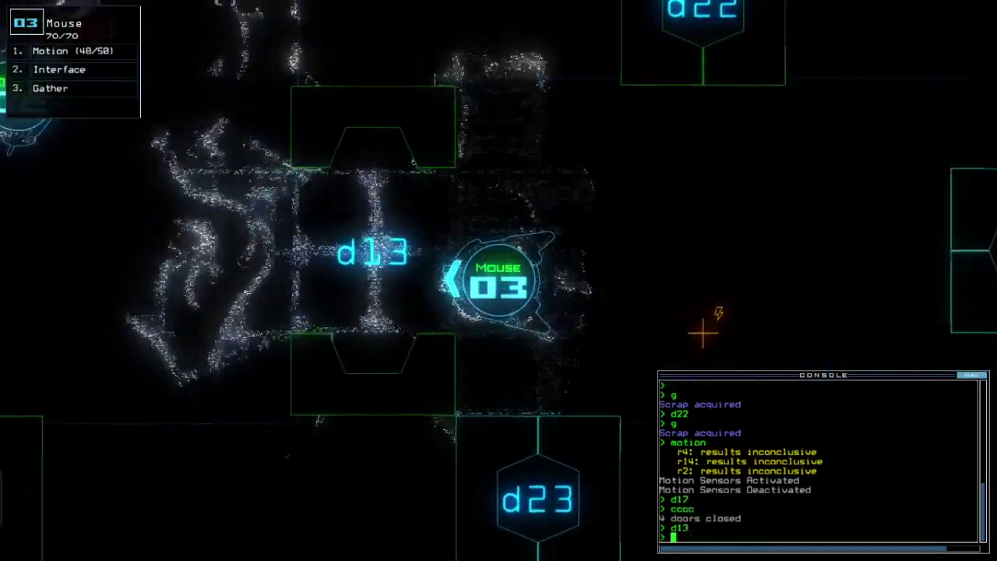
{"action": "type", "text": "d13"}
{"action": "key", "text": "Return"}
{"action": "type", "text": "d2"}
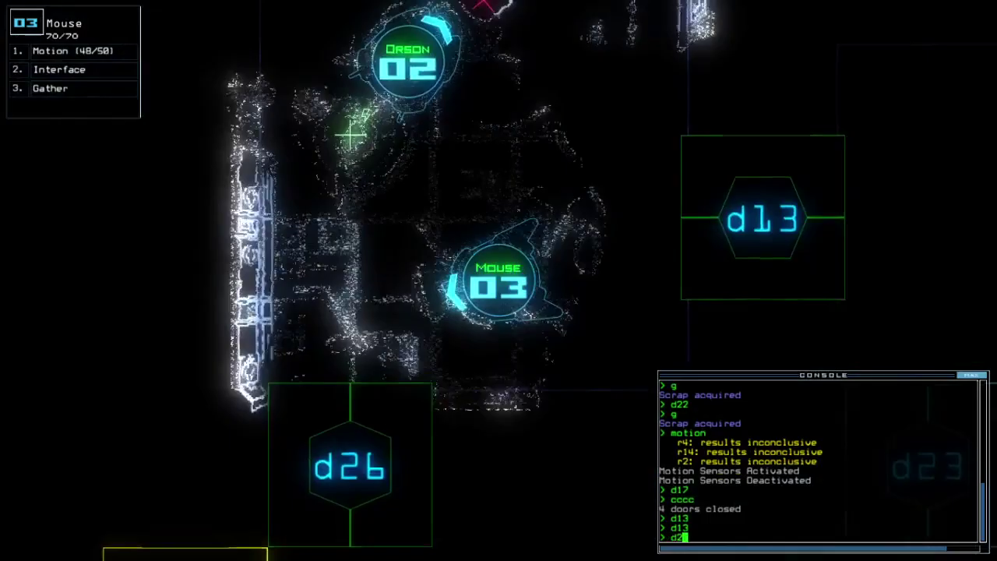
{"action": "type", "text": "6"}
{"action": "key", "text": "Return"}
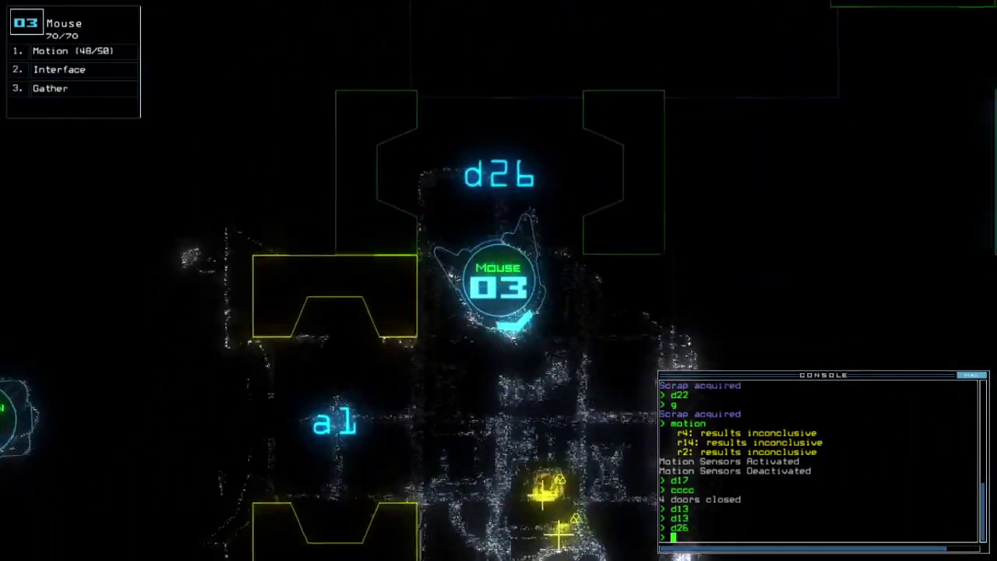
{"action": "type", "text": "g"}
{"action": "key", "text": "Return"}
{"action": "type", "text": "navigate 2"}
- Call Orson to r3, list its items, and collect the scrap and a jump cell of fuel
{"action": "key", "text": "Return"}
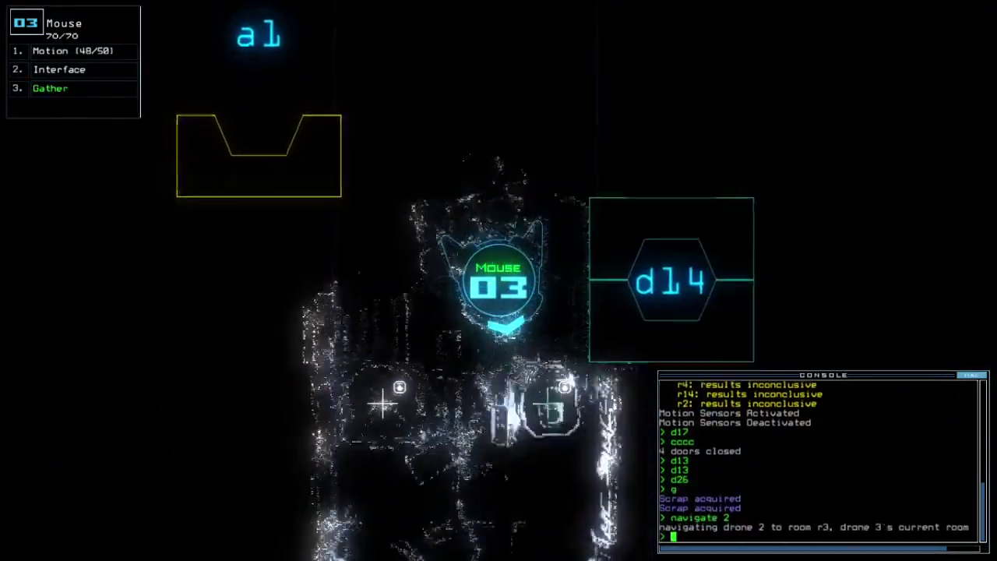
{"action": "type", "text": "i"}
{"action": "key", "text": "Return"}
{"action": "type", "text": "g"}
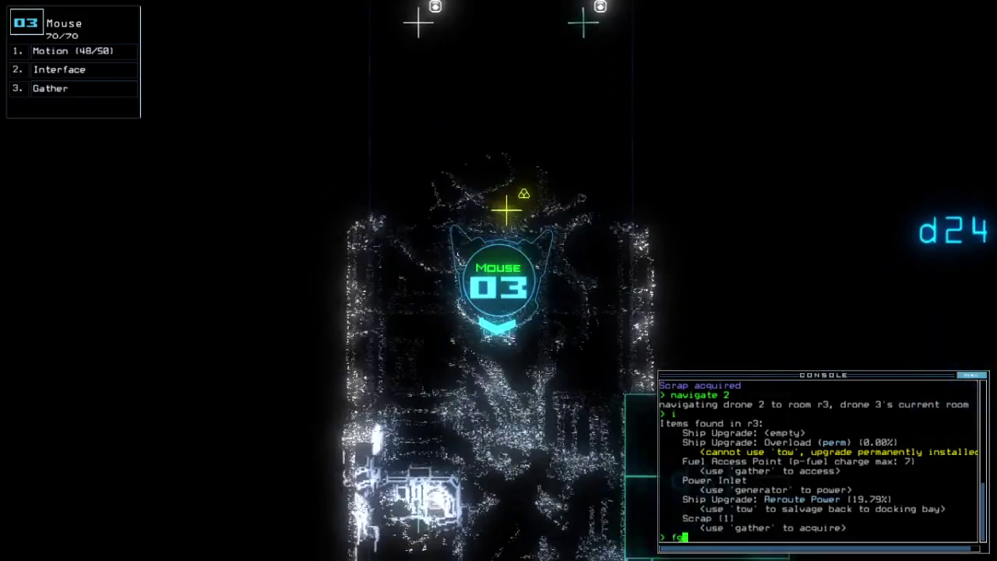
{"action": "key", "text": "Return"}
{"action": "type", "text": "g"}
{"action": "key", "text": "Return"}
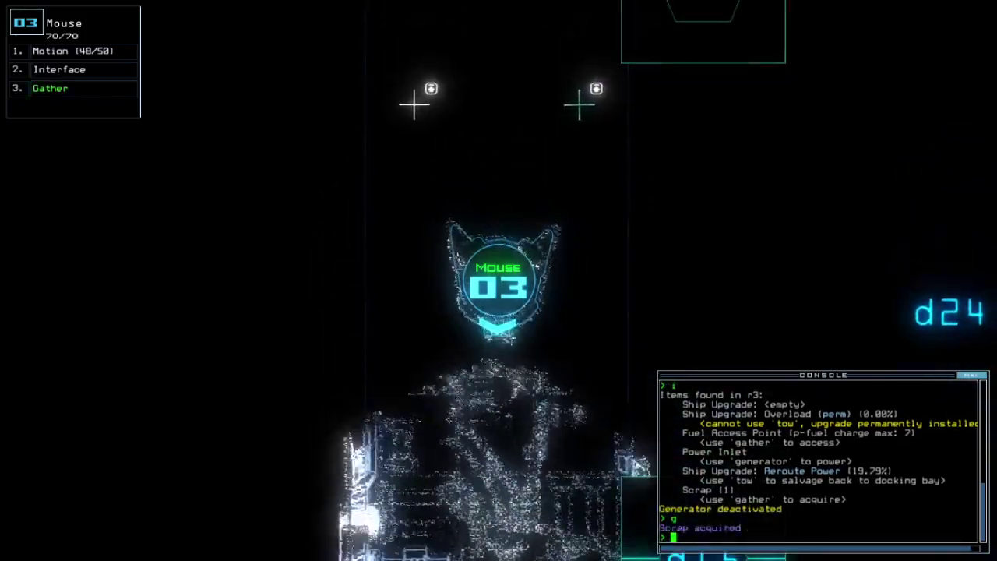
{"action": "type", "text": "g"}
{"action": "key", "text": "Return"}
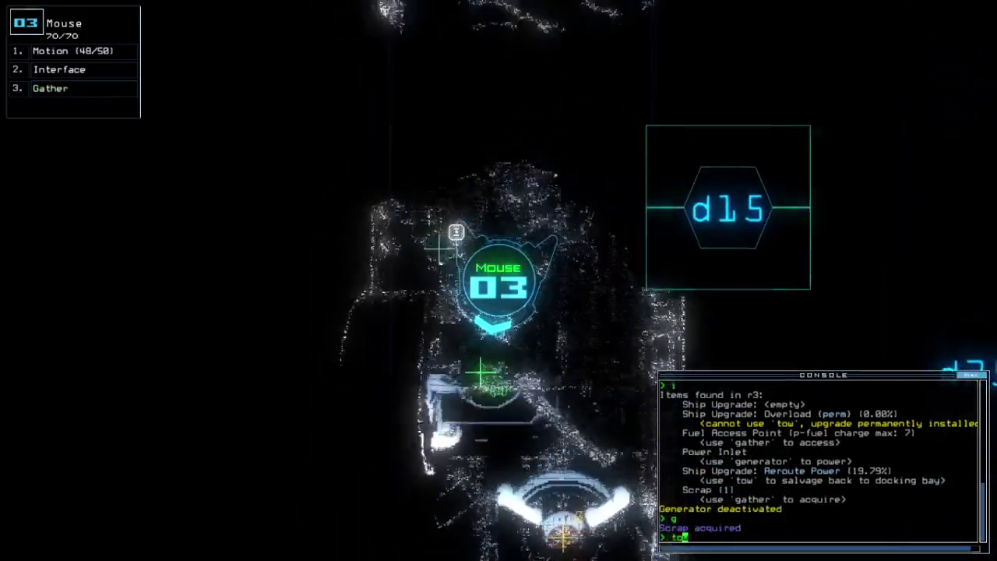
{"action": "type", "text": "2"}
{"action": "type", "text": "t"}
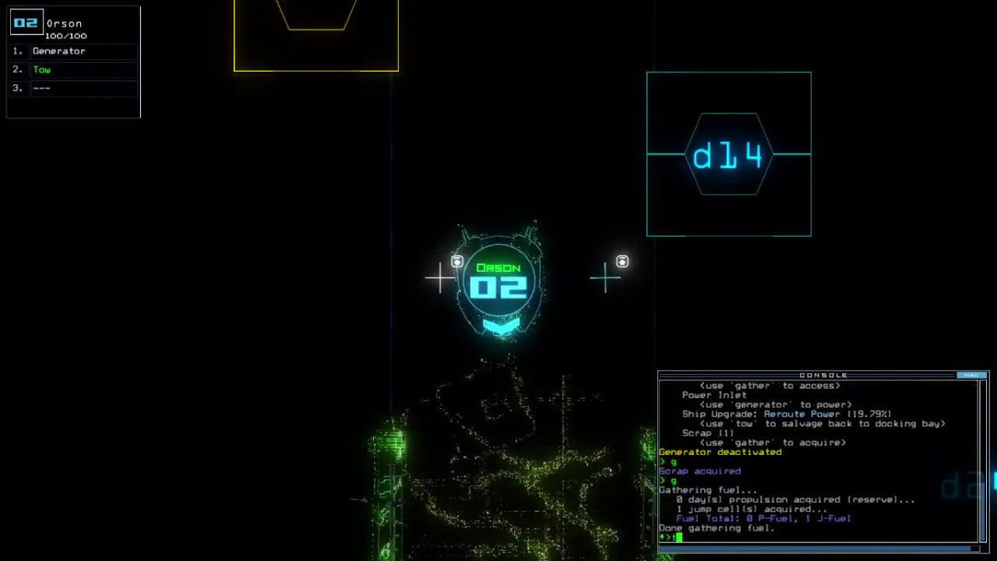
{"action": "type", "text": "1"}
- Shuttle Orson to r1 and back to tow Reroute Power, then gather more scrap with Mouse
{"action": "key", "text": "Return"}
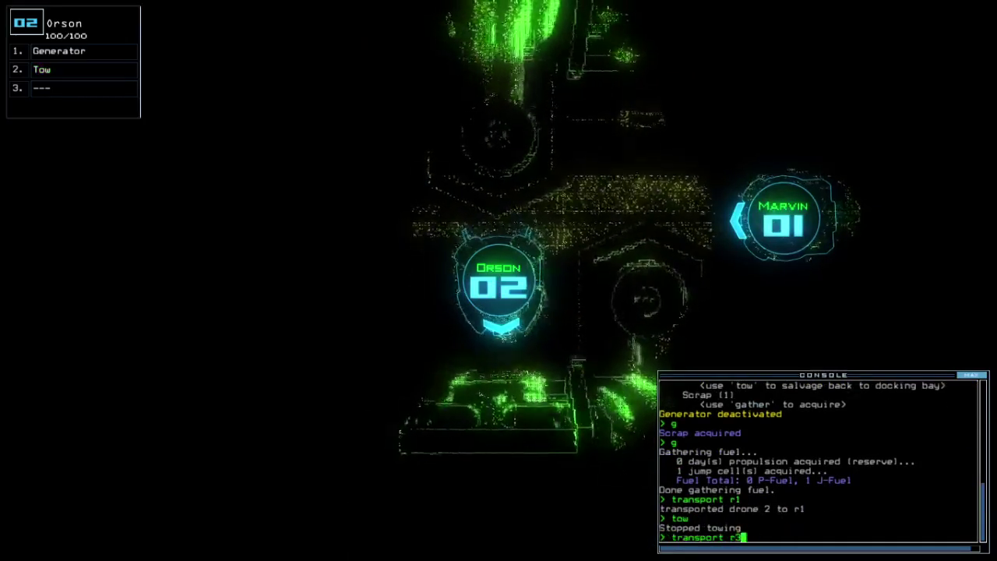
{"action": "key", "text": "Return"}
{"action": "type", "text": "tow"}
{"action": "key", "text": "Return"}
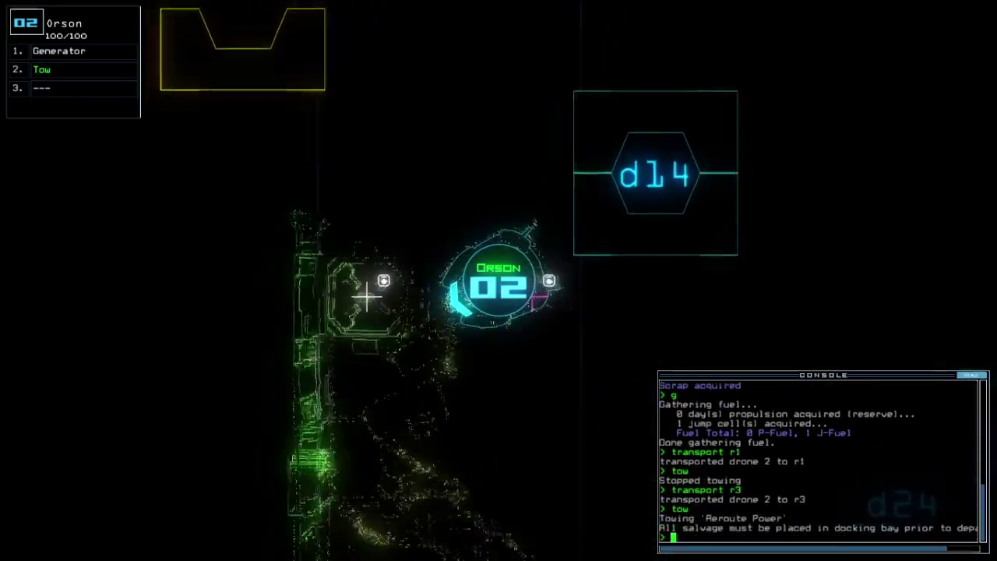
{"action": "type", "text": "3g"}
{"action": "key", "text": "Return"}
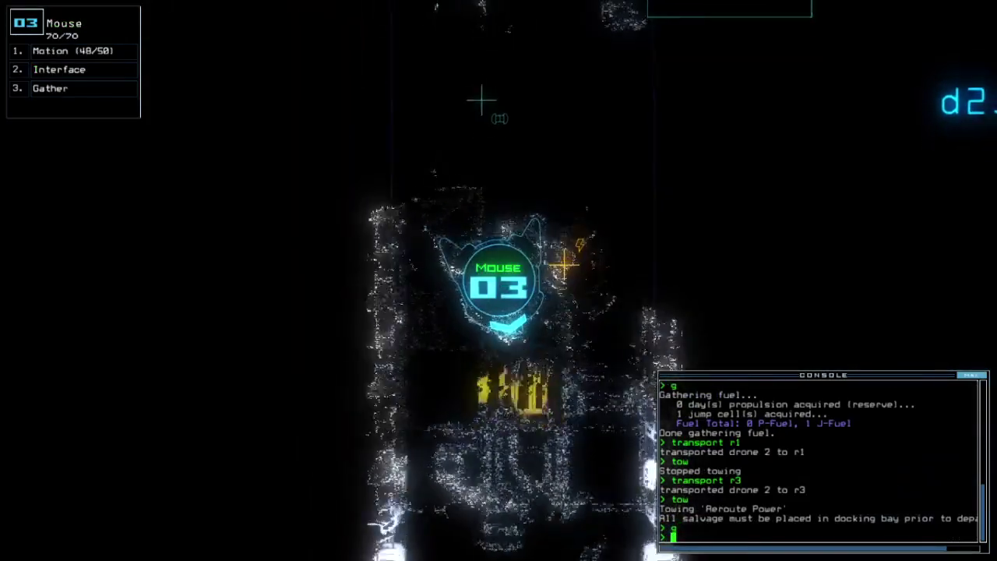
{"action": "type", "text": "g"}
{"action": "key", "text": "Return"}
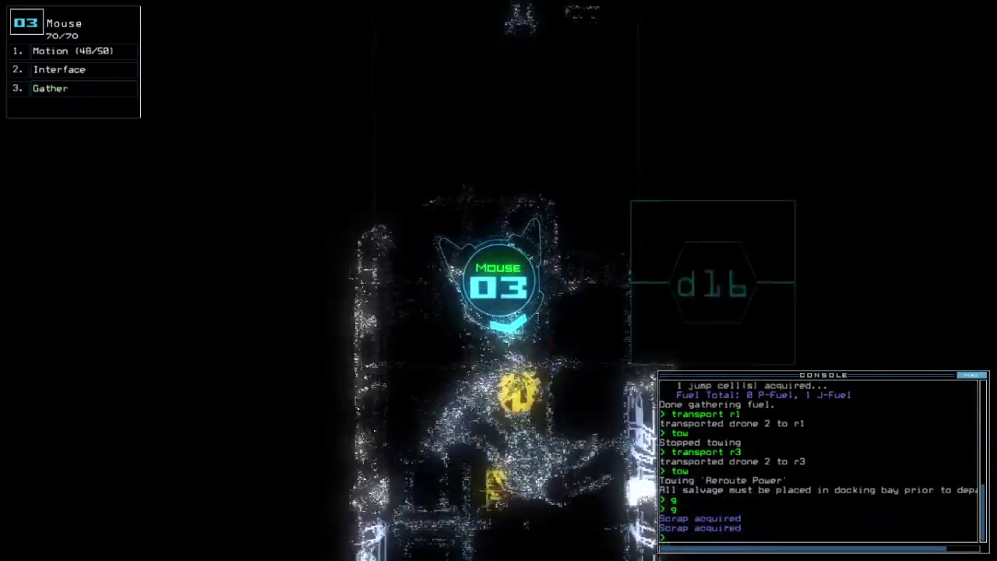
{"action": "type", "text": "g"}
{"action": "key", "text": "Return"}
{"action": "type", "text": "g"}
- Collect more scrap with Mouse, check its swap screen, then switch to Orson
{"action": "key", "text": "Return"}
{"action": "type", "text": "swap"}
{"action": "key", "text": "Return"}
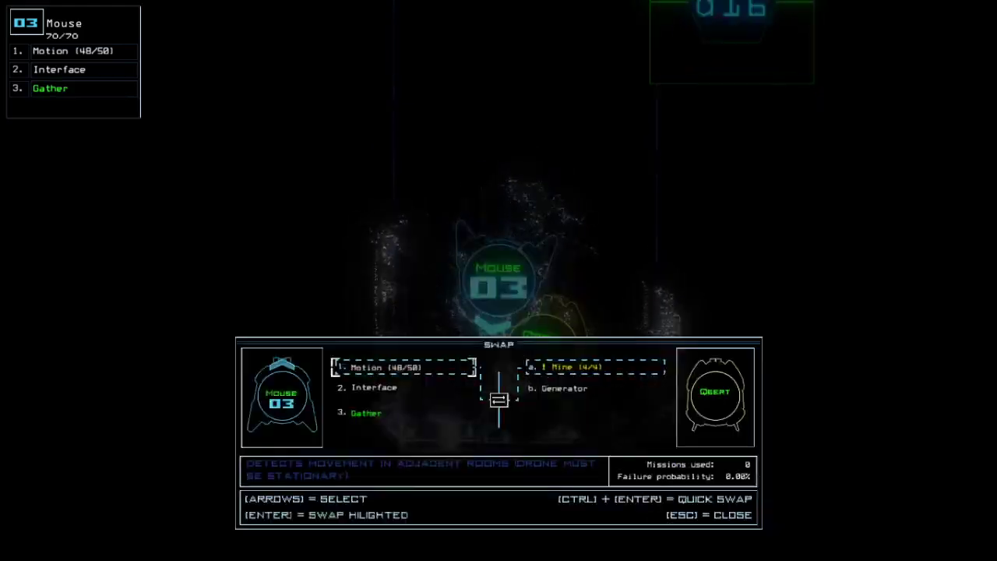
{"action": "key", "text": "Escape"}
{"action": "key", "text": "2"}
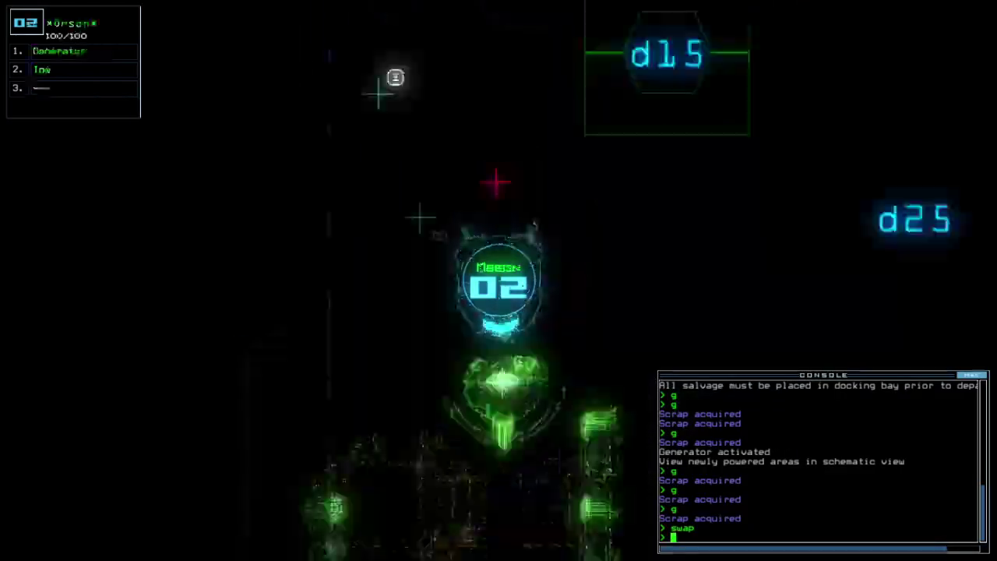
{"action": "key", "text": "space"}
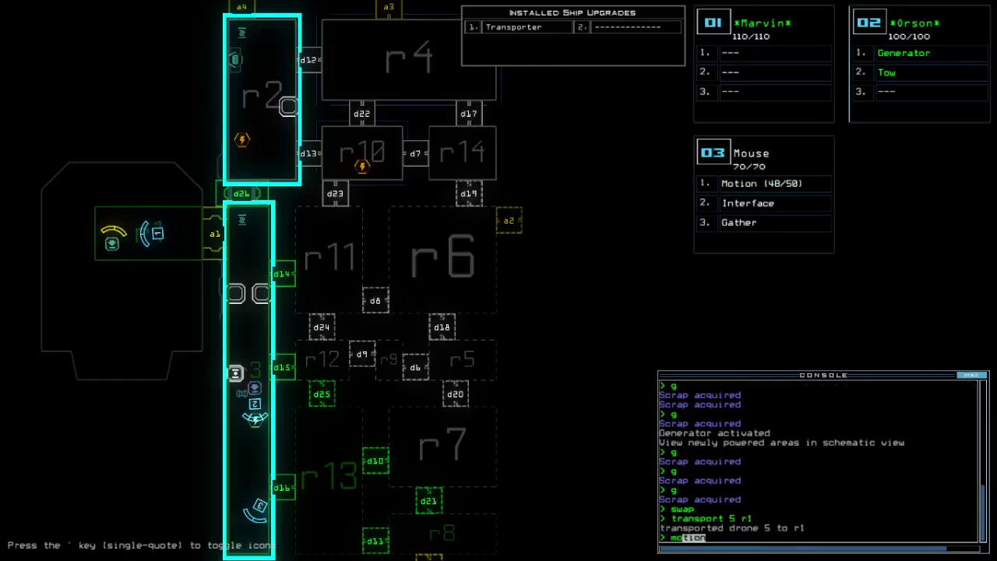
- Run a motion scan, open door d16 for Mouse, and transport Orson to r1
{"action": "key", "text": "space"}
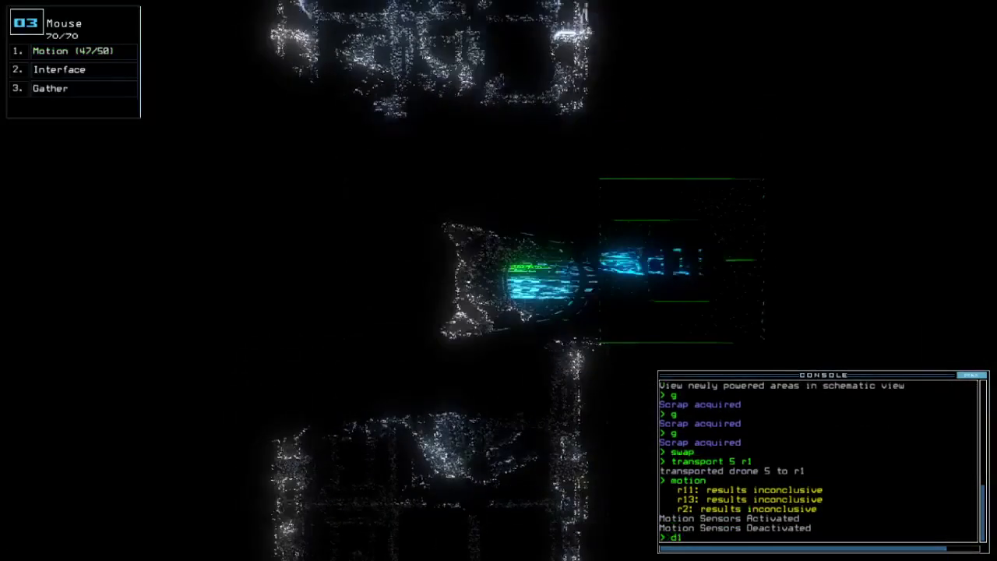
{"action": "type", "text": "d16"}
{"action": "key", "text": "Return"}
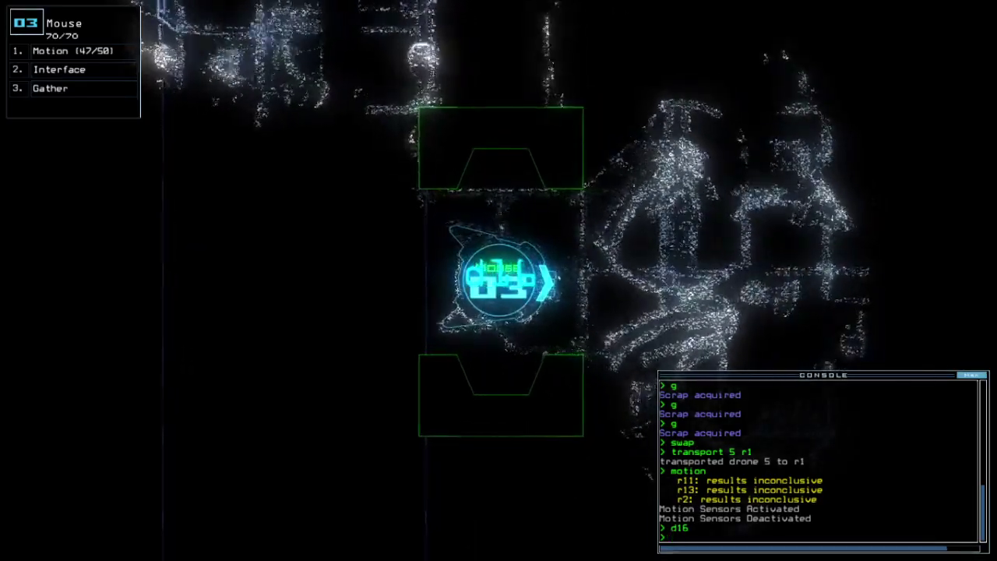
{"action": "key", "text": "space"}
{"action": "key", "text": "space"}
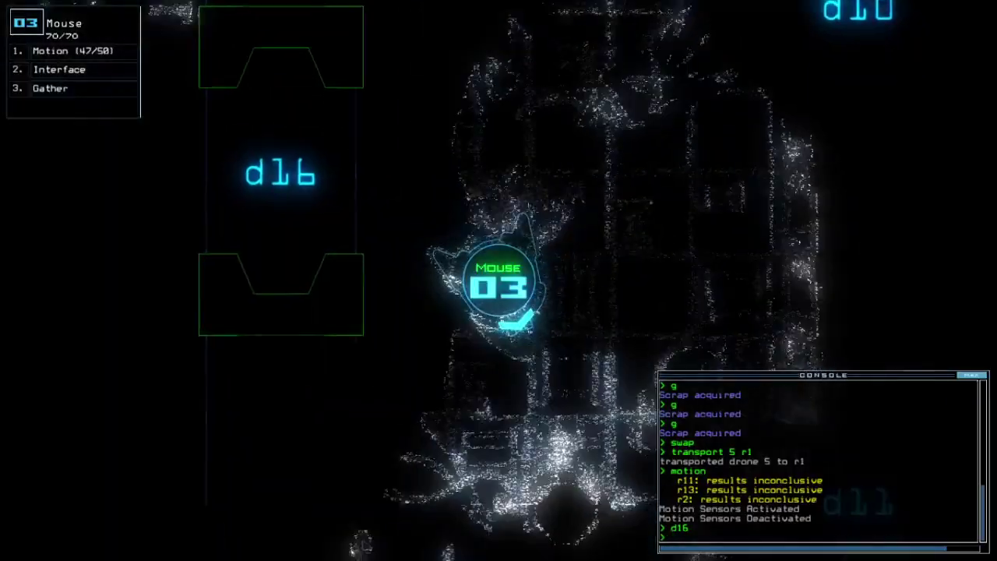
{"action": "key", "text": "Right"}
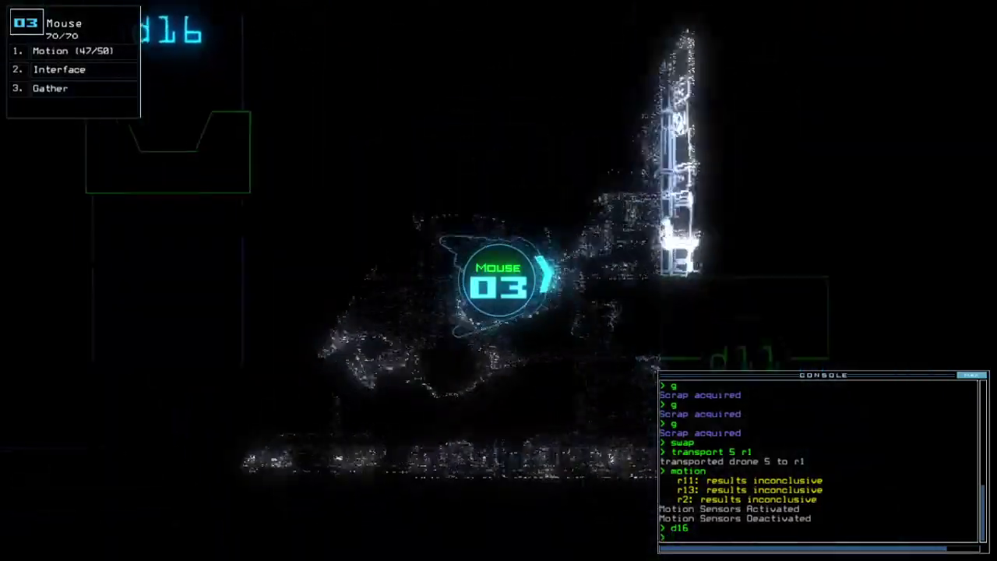
{"action": "scroll", "coordinate": [498, 280], "scroll_direction": "down", "scroll_amount": 5}
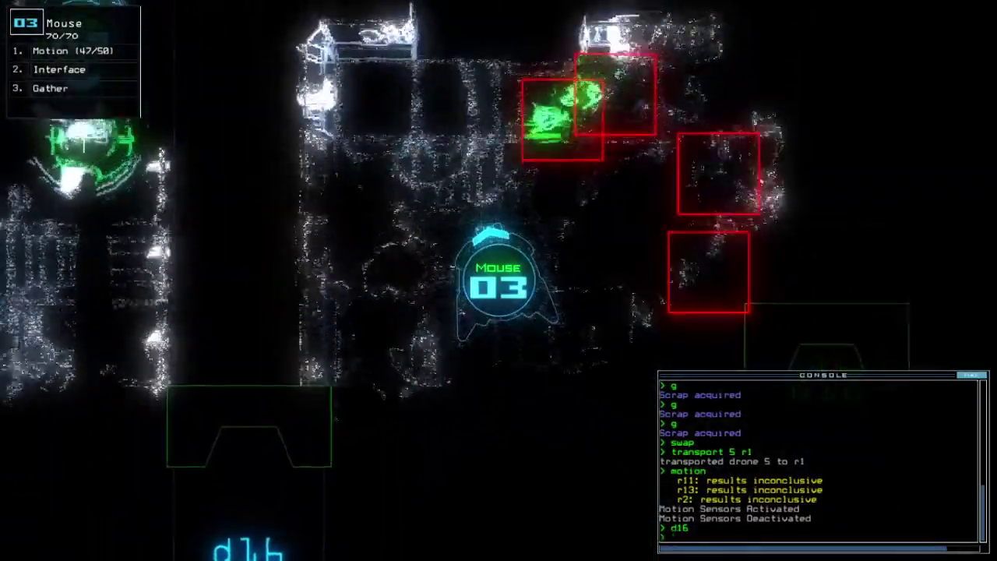
{"action": "scroll", "coordinate": [499, 281], "scroll_direction": "up", "scroll_amount": 4}
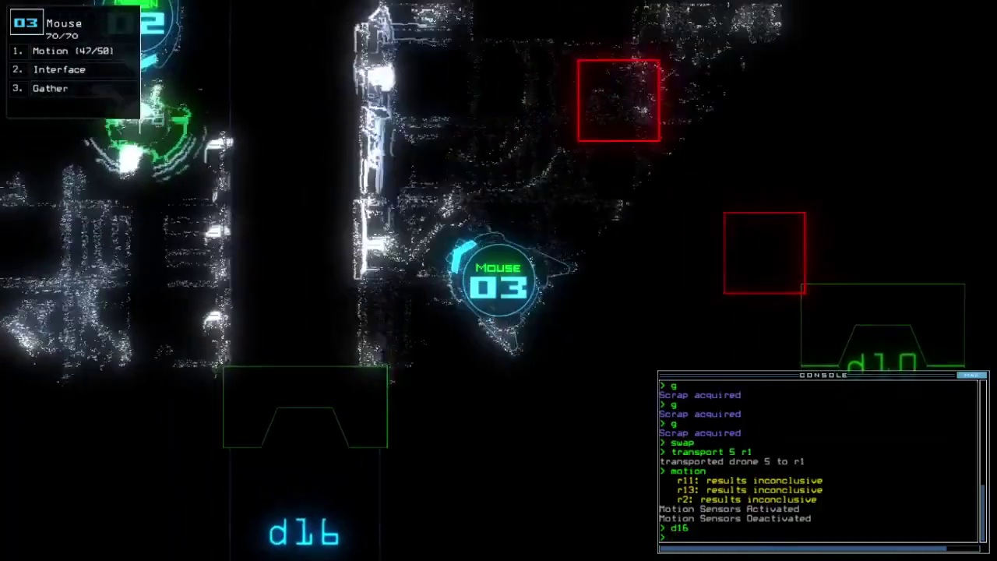
{"action": "type", "text": "ty"}
{"action": "key", "text": "Return"}
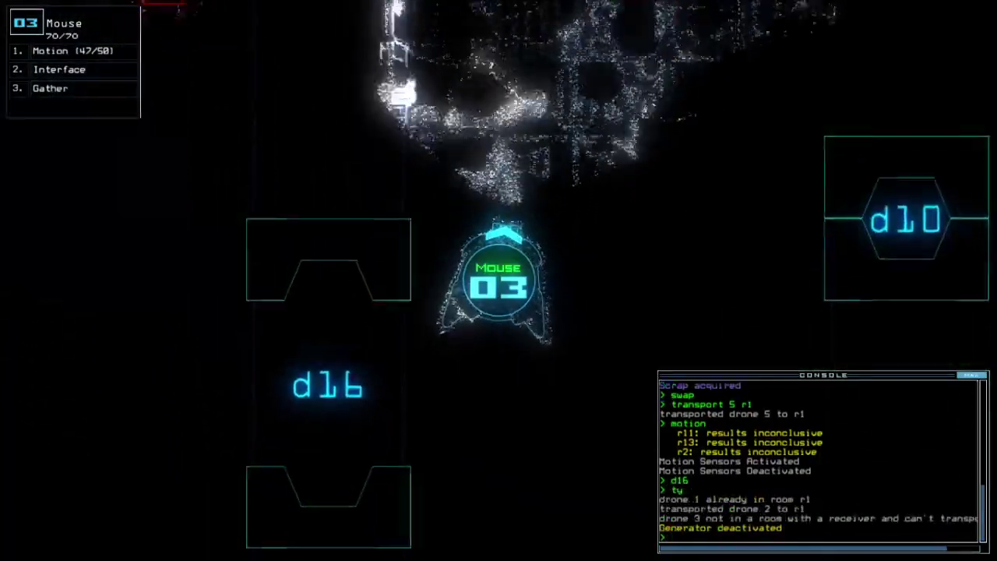
{"action": "key", "text": "space"}
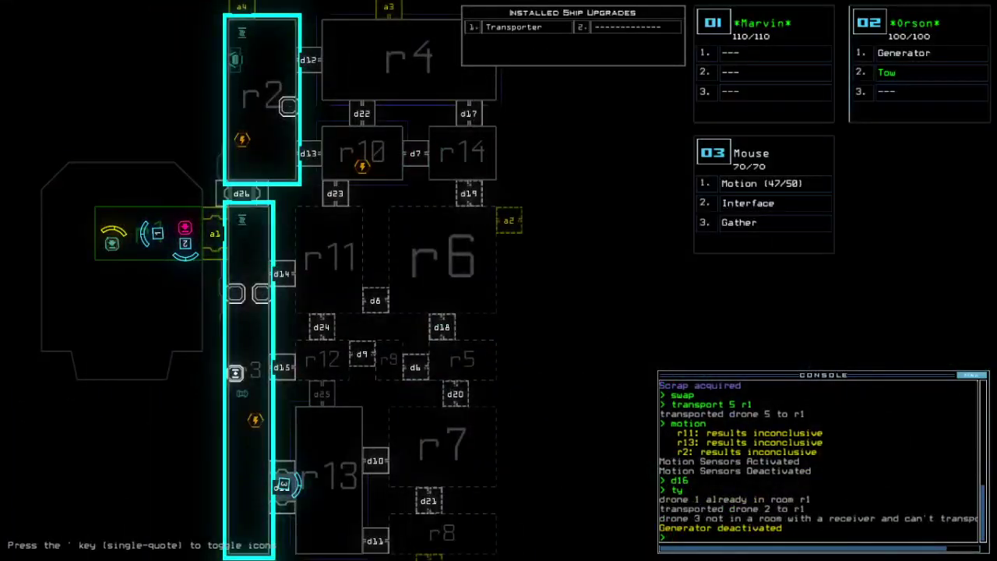
- Stop Orson's towing, send the drones to r13 and r4, and reactivate the generator
{"action": "key", "text": "space"}
{"action": "type", "text": "tow"}
{"action": "key", "text": "Return"}
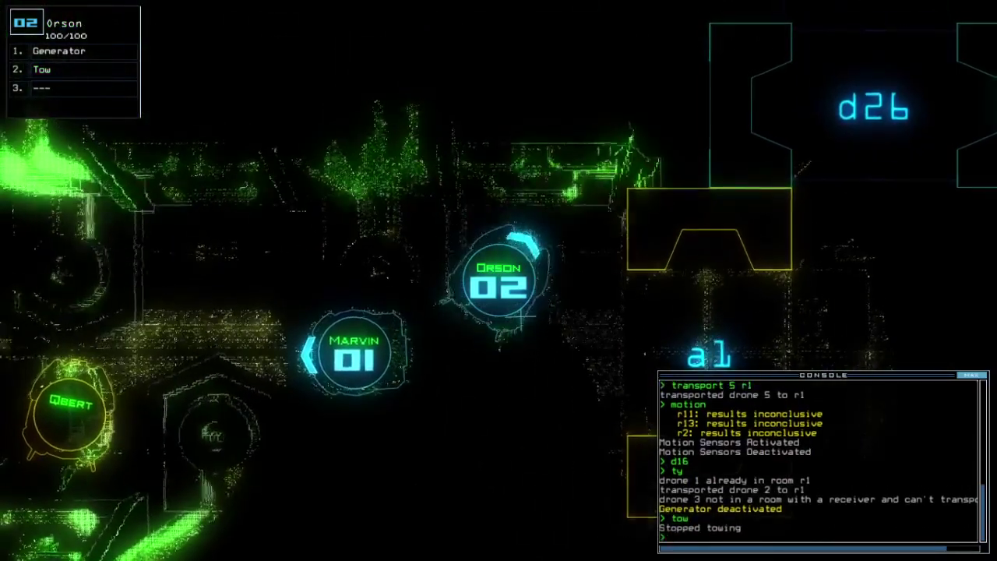
{"action": "key", "text": "space"}
{"action": "type", "text": "f r13 r14"}
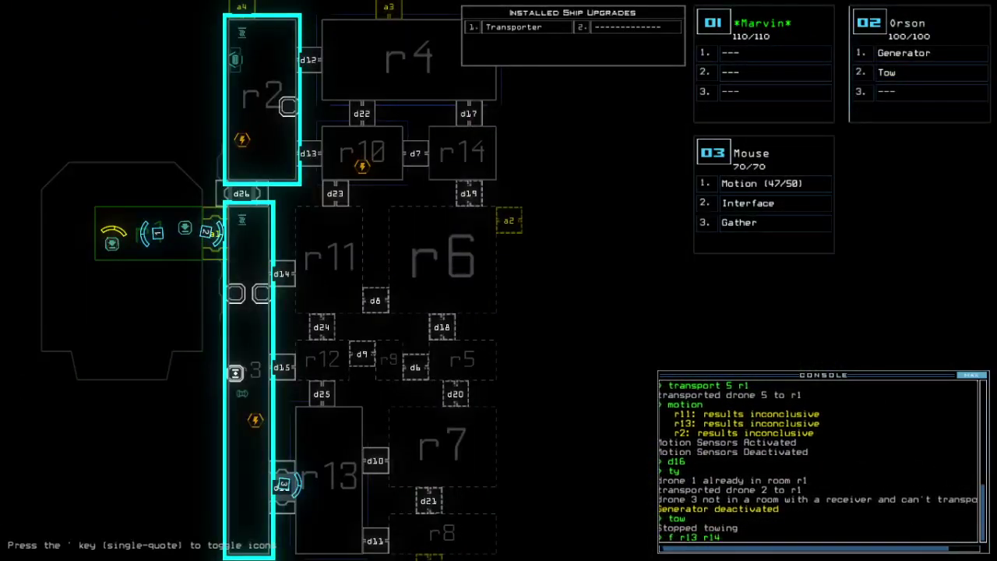
{"action": "key", "text": "BackSpace"}
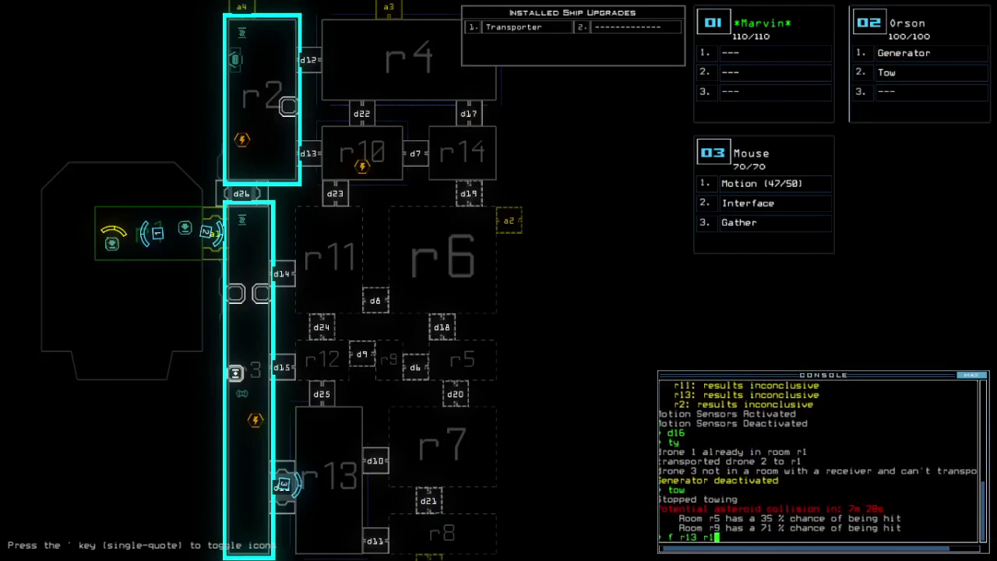
{"action": "type", "text": "4"}
{"action": "key", "text": "Return"}
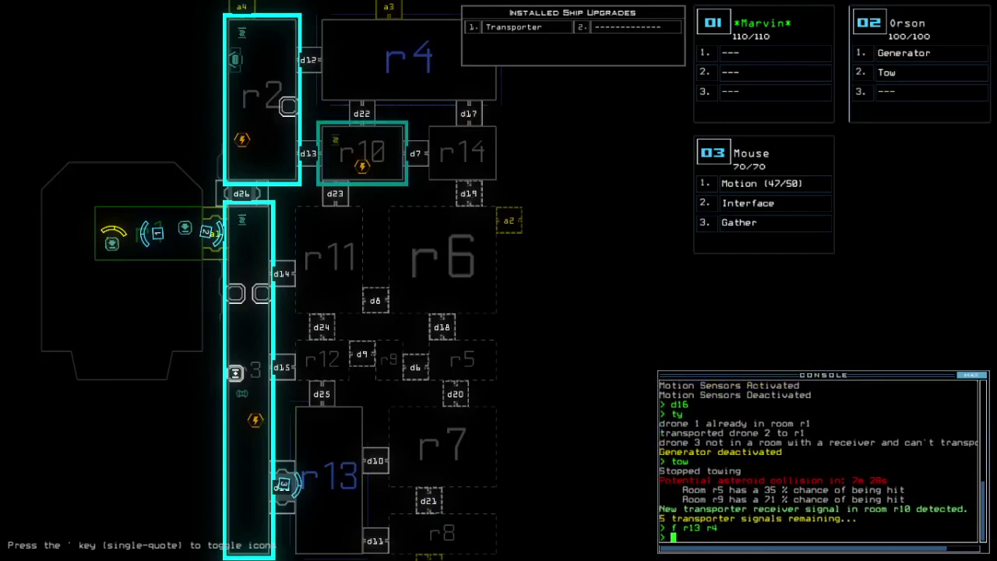
{"action": "key", "text": "Tab"}
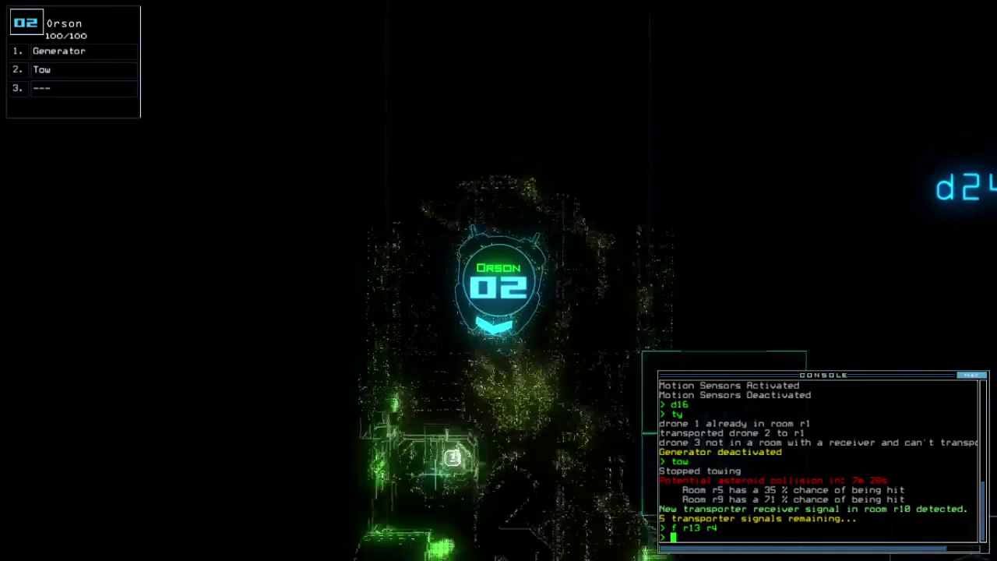
{"action": "type", "text": "g"}
{"action": "key", "text": "Return"}
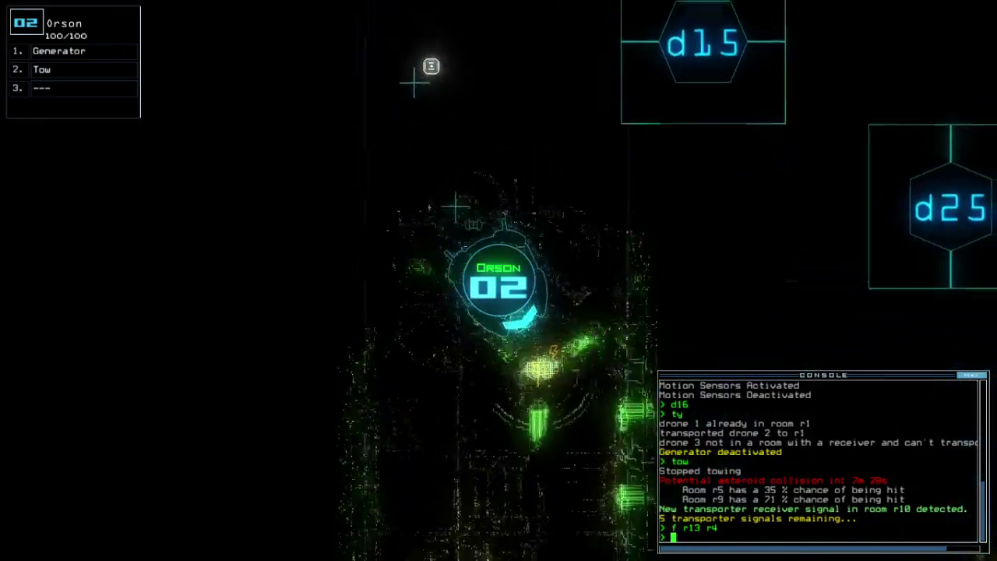
{"action": "key", "text": "Tab"}
- Scan r13 and r8 for motion, open d11, and re-dock at airlock a5
{"action": "key", "text": "Tab"}
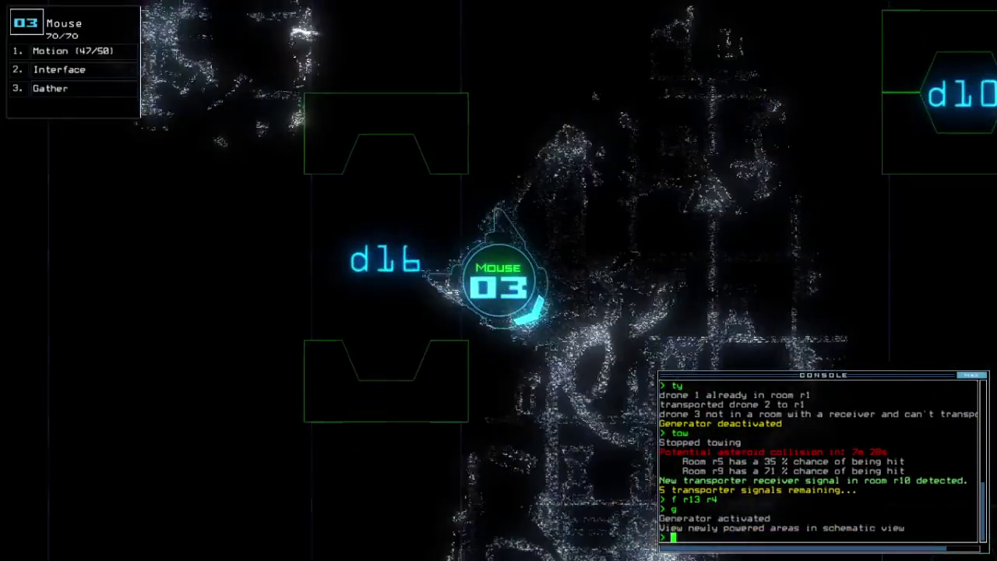
{"action": "key", "text": "Tab"}
{"action": "type", "text": "mo"}
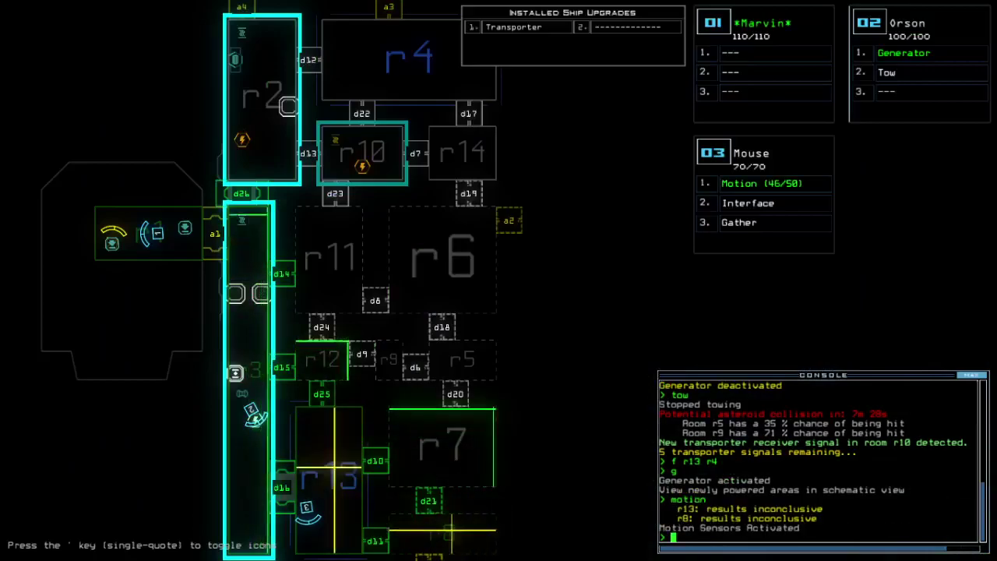
{"action": "key", "text": "Tab"}
{"action": "type", "text": "d11"}
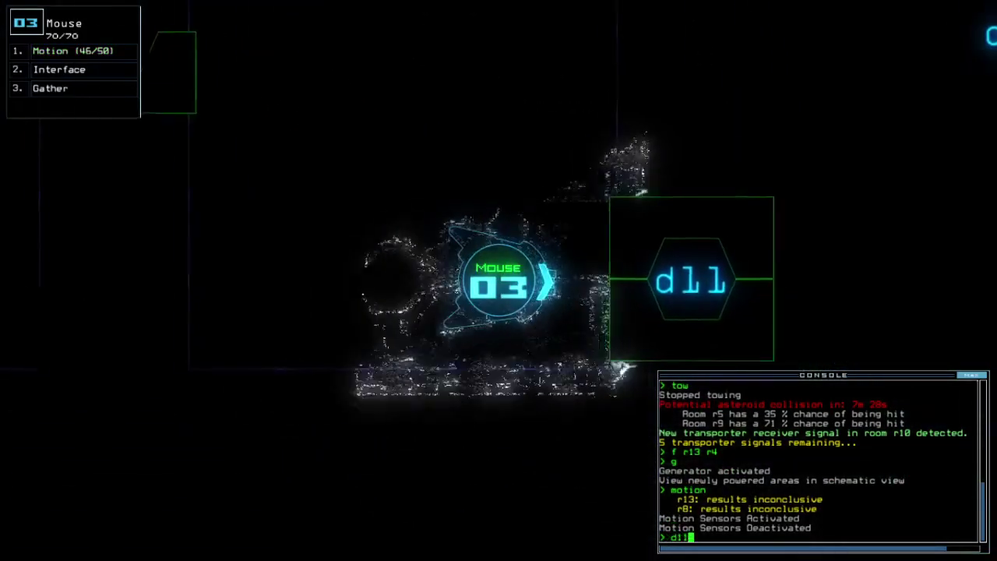
{"action": "key", "text": "Return"}
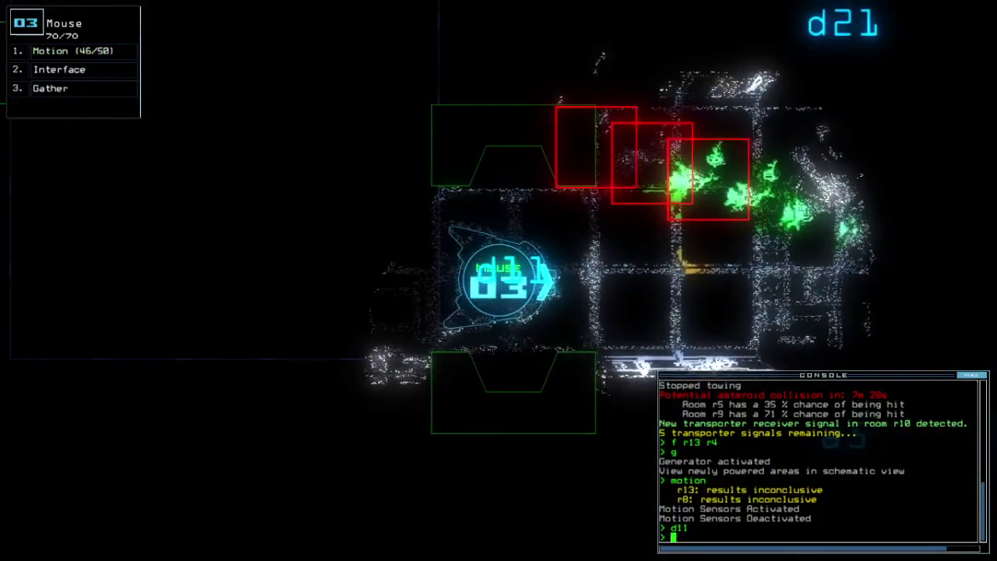
{"action": "key", "text": "Tab"}
{"action": "type", "text": "dd"}
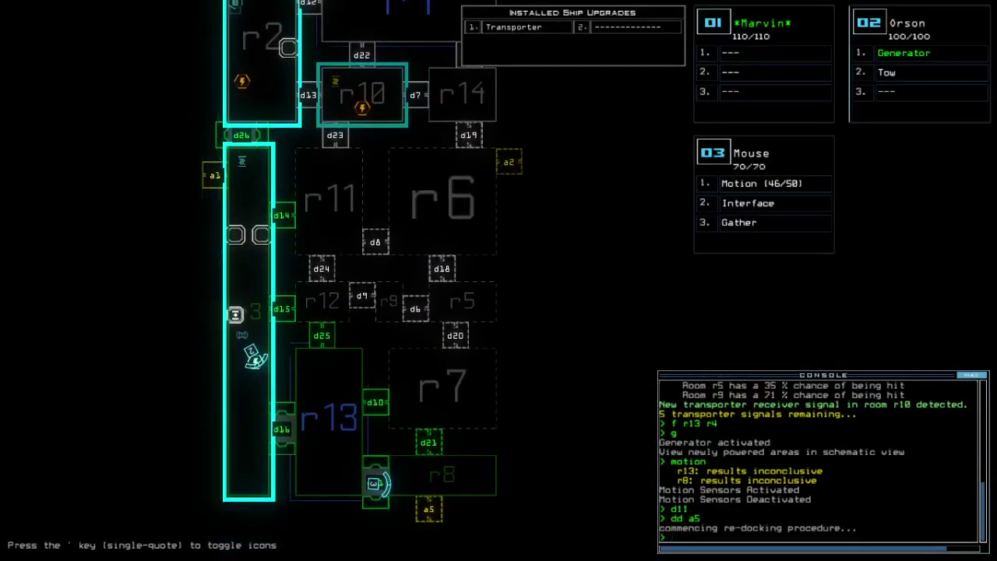
{"action": "key", "text": "Tab"}
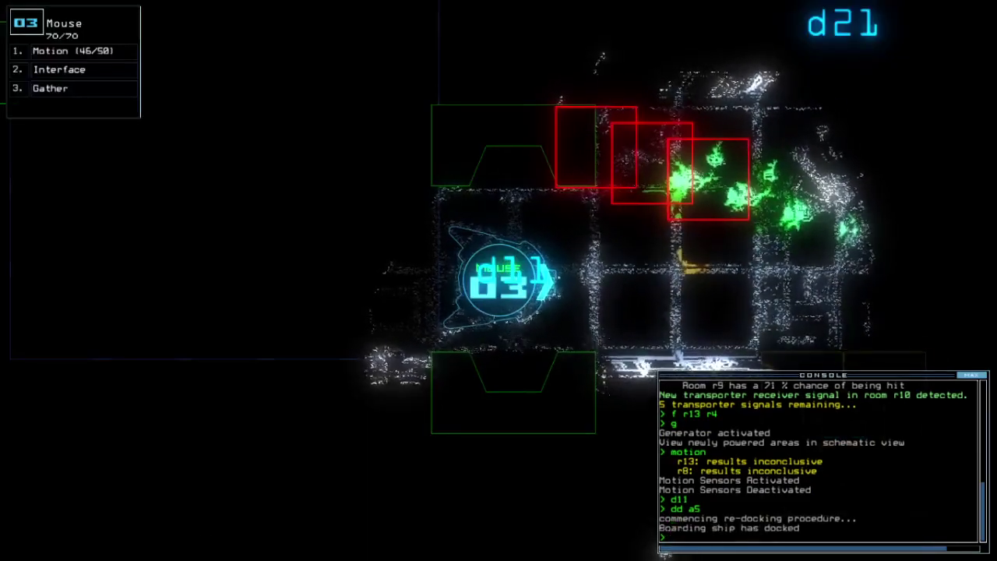
- Open all doors to room r1 and gather its scrap with Mouse
{"action": "key", "text": "1"}
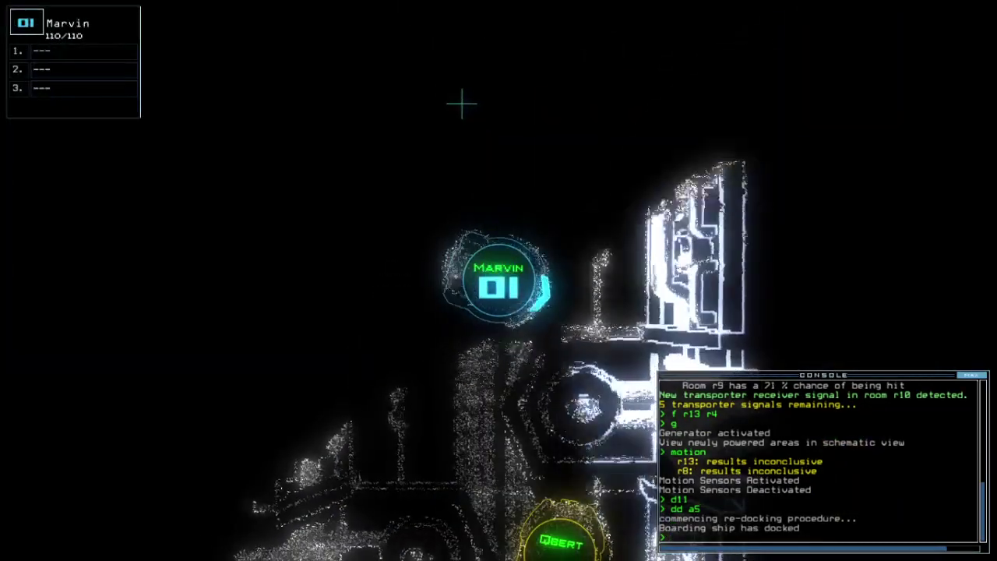
{"action": "type", "text": "arr"}
{"action": "key", "text": "Return"}
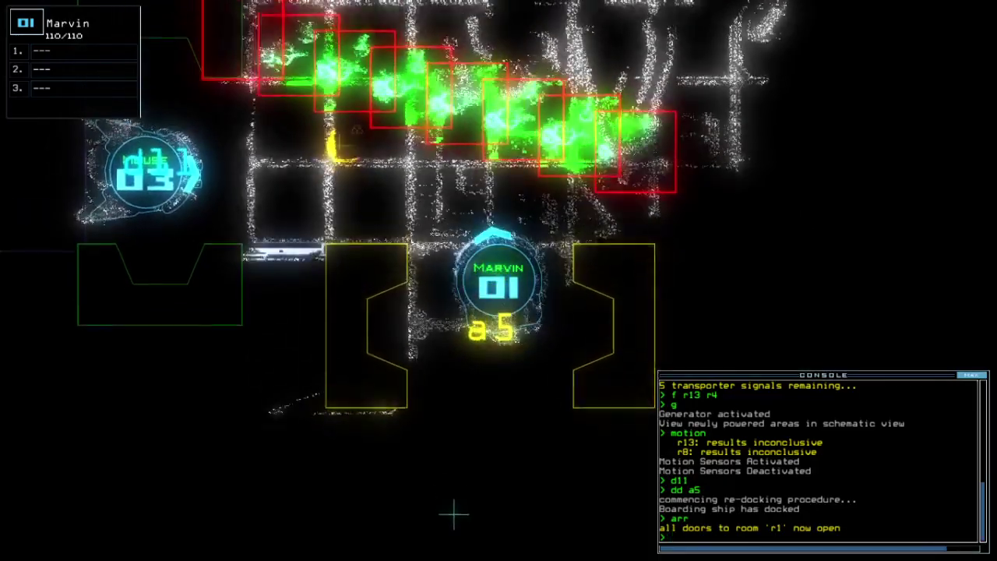
{"action": "key", "text": "3"}
{"action": "type", "text": "g"}
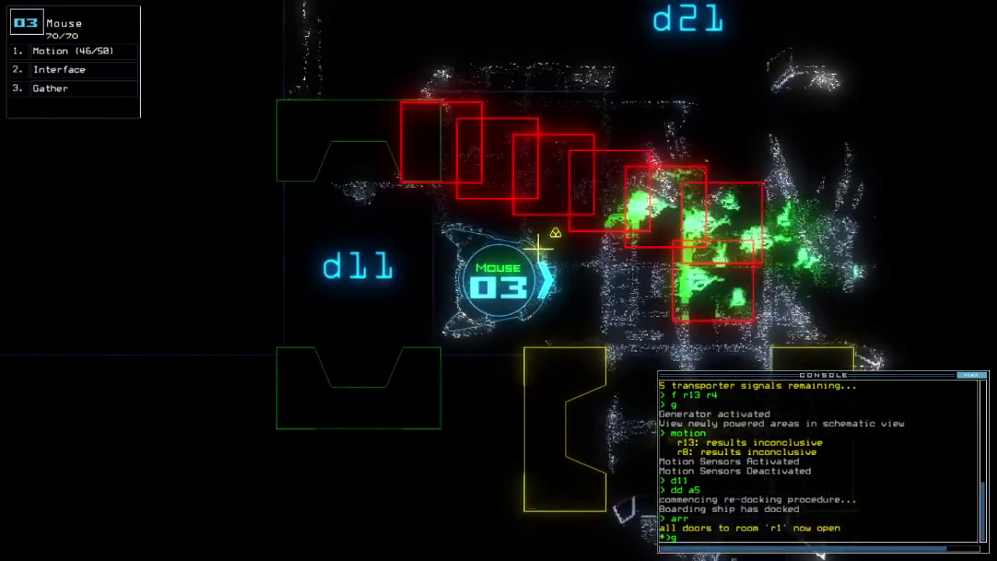
{"action": "key", "text": "Return"}
{"action": "type", "text": "ra"}
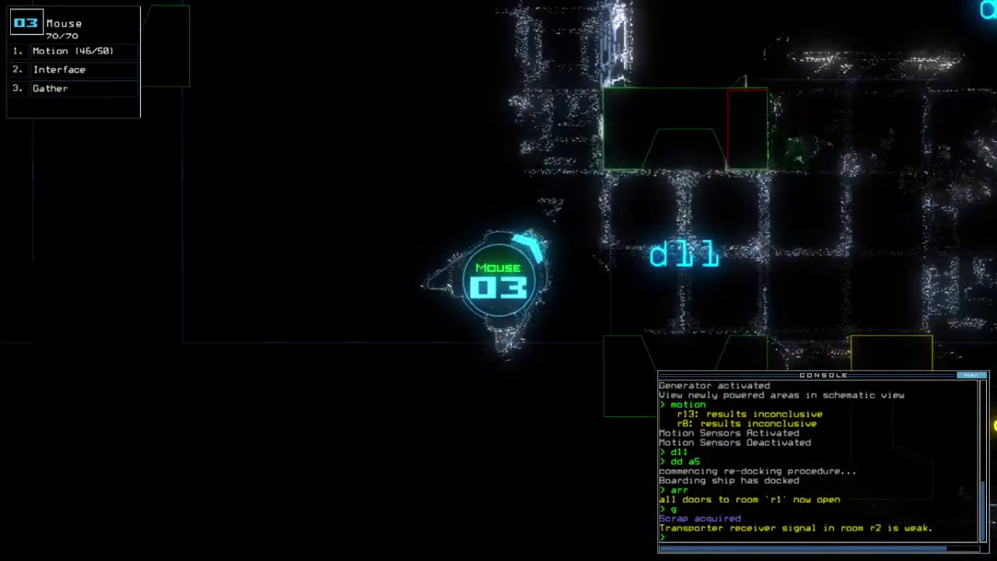
- Close r1's doors and bring Mouse back through doors d11 and d16
{"action": "key", "text": "Return"}
{"action": "type", "text": "d11"}
{"action": "key", "text": "Return"}
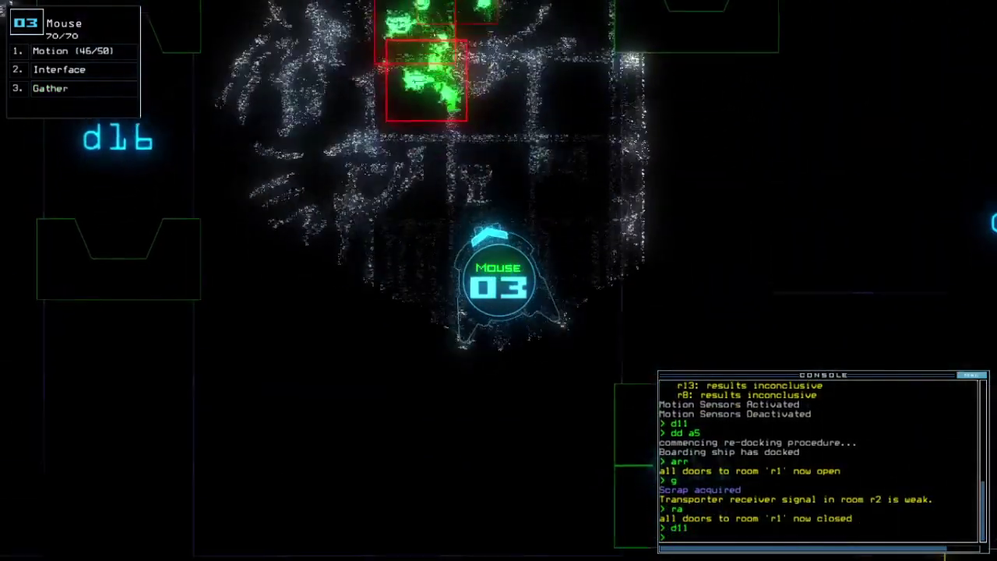
{"action": "type", "text": "3"}
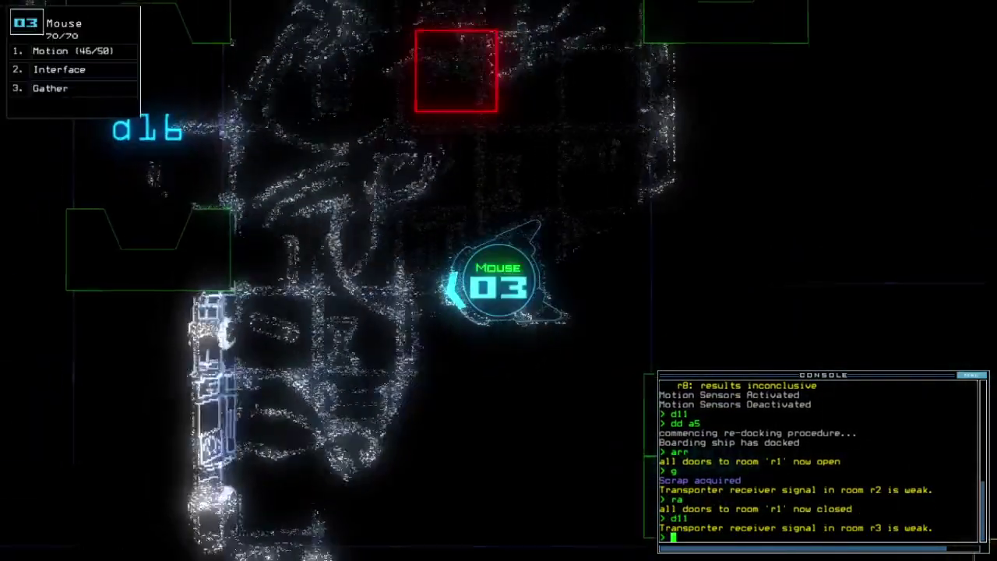
{"action": "type", "text": "d16"}
{"action": "key", "text": "Return"}
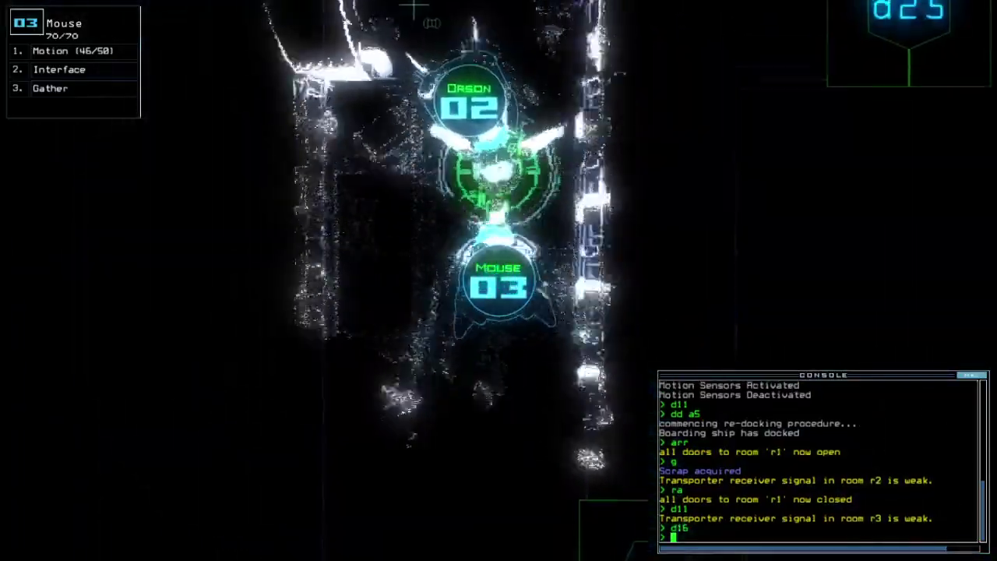
{"action": "key", "text": "space"}
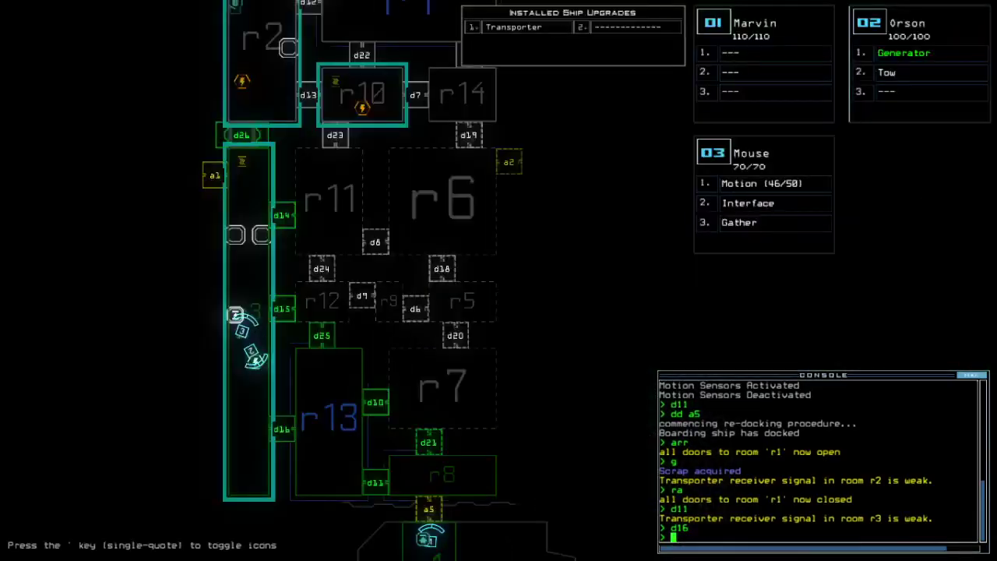
- Open door d15, send drone 2 to r12, activate its generator, and scan for motion
{"action": "key", "text": "space"}
{"action": "type", "text": "d15"}
{"action": "key", "text": "Return"}
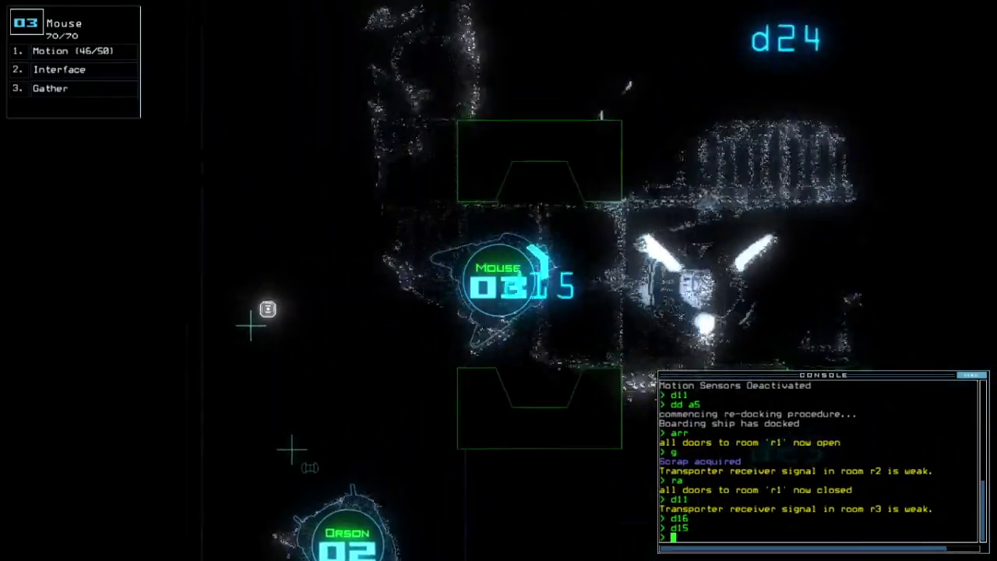
{"action": "type", "text": "navigate 2"}
{"action": "key", "text": "Return"}
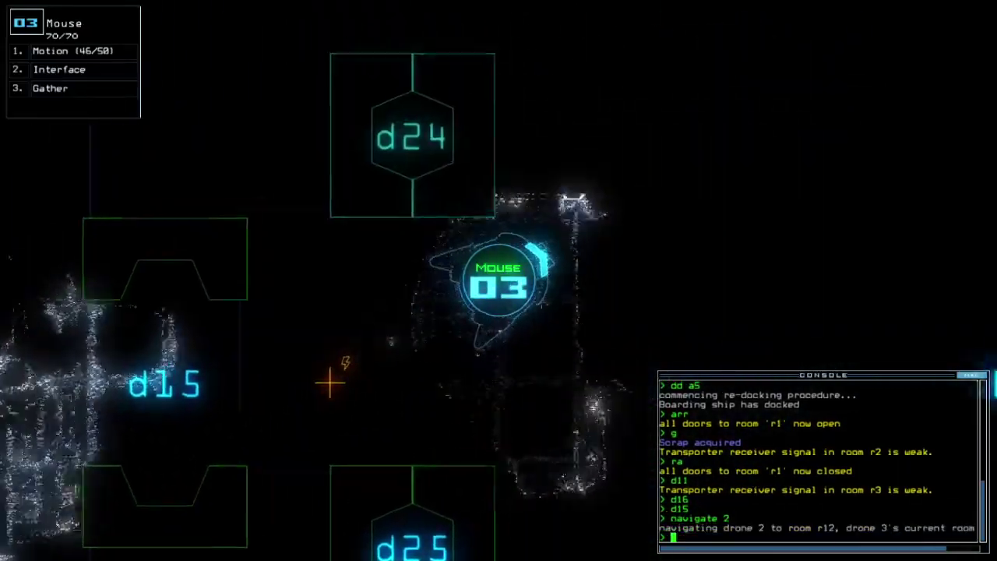
{"action": "key", "text": "space"}
{"action": "key", "text": "Return"}
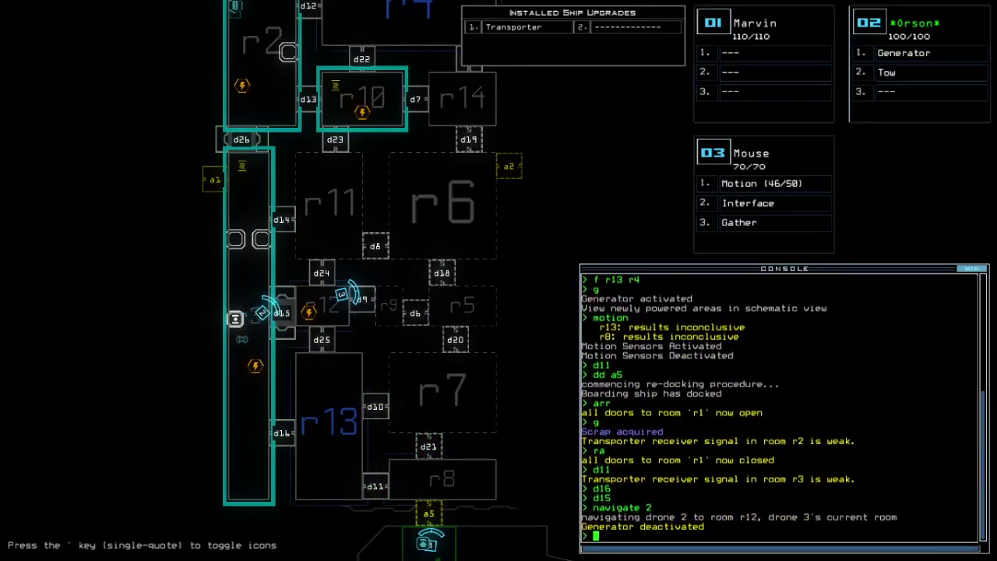
{"action": "key", "text": "Page_Up"}
{"action": "type", "text": "generator 2"}
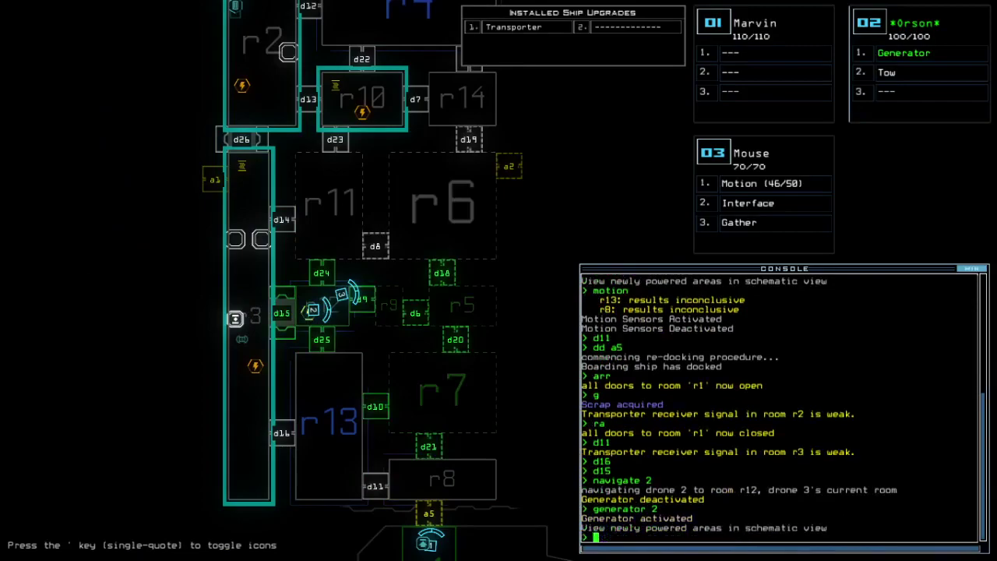
{"action": "key", "text": "space"}
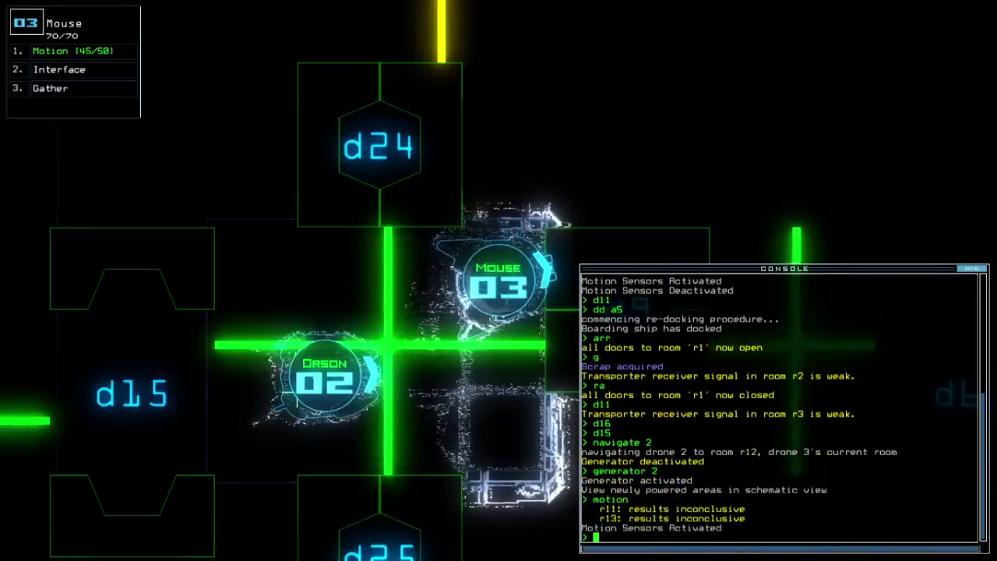
{"action": "key", "text": "space"}
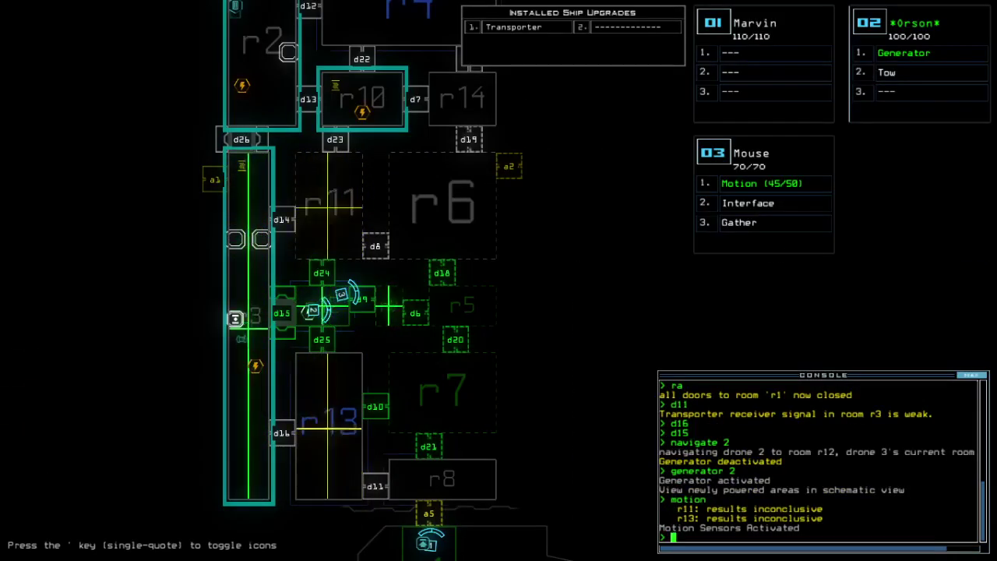
{"action": "type", "text": "d9"}
- Take Mouse through doors d9, d6 and d20, gather scrap, and open d10
{"action": "key", "text": "space"}
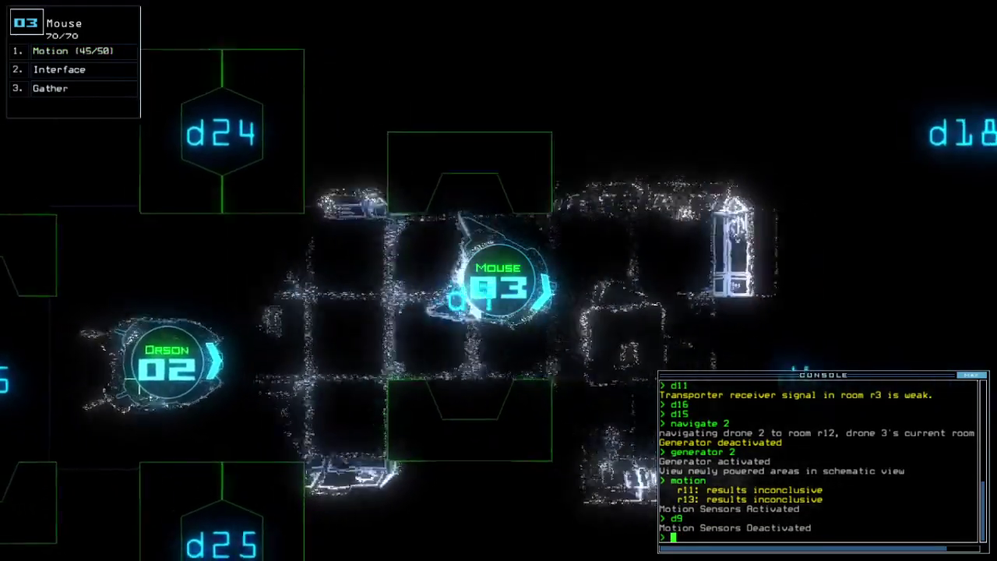
{"action": "type", "text": "d6"}
{"action": "key", "text": "Return"}
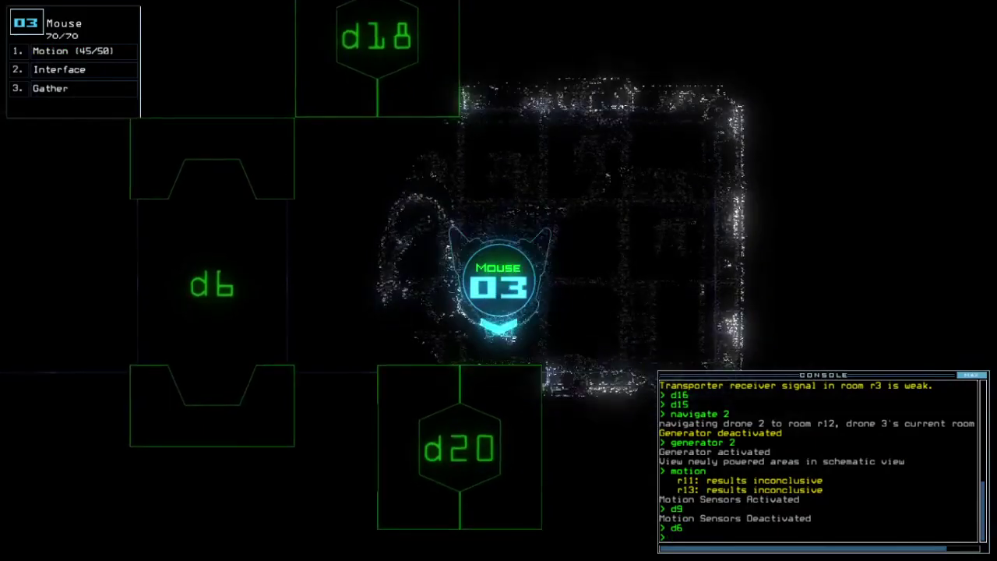
{"action": "type", "text": "0"}
{"action": "key", "text": "Return"}
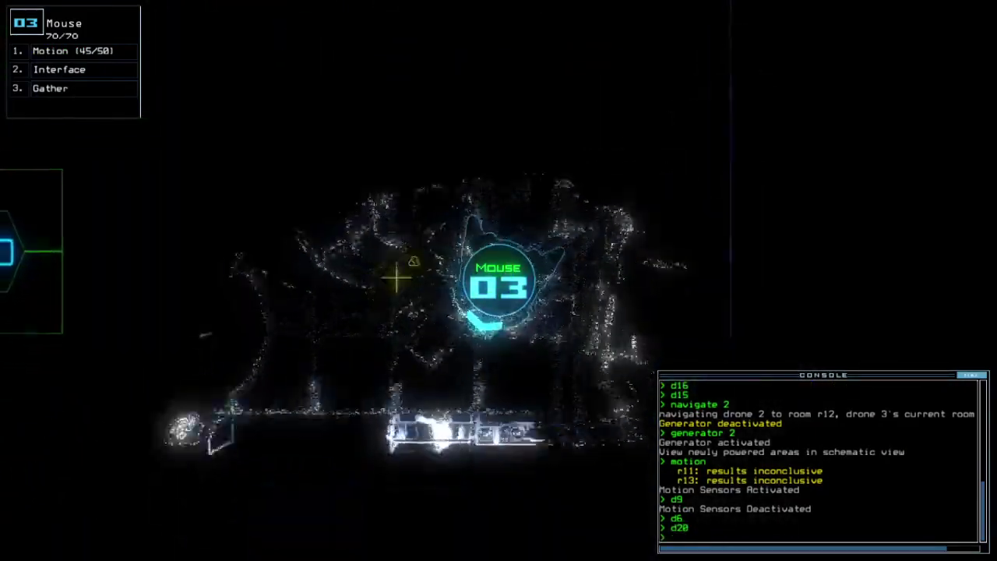
{"action": "type", "text": "g"}
{"action": "key", "text": "Return"}
{"action": "type", "text": "d10"}
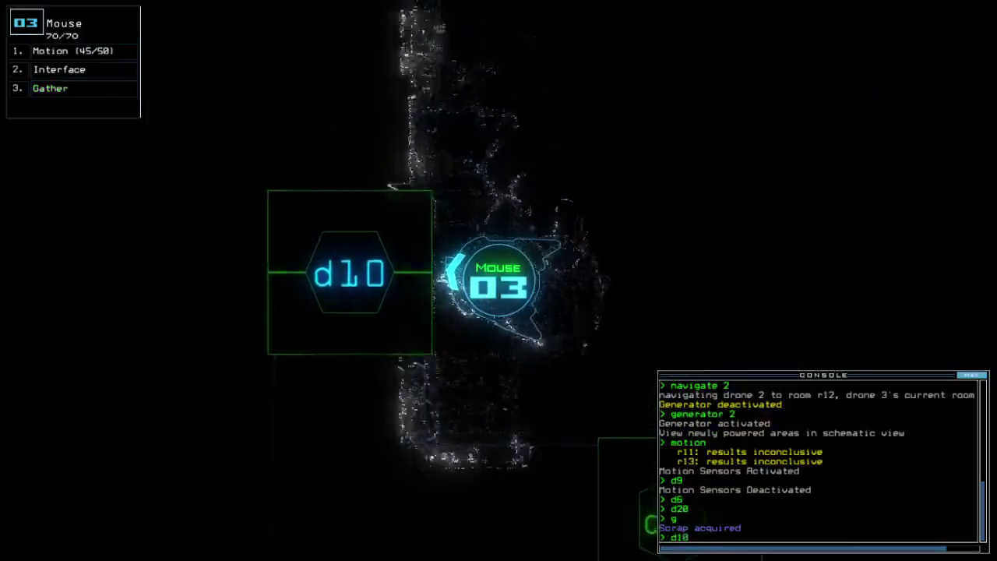
{"action": "key", "text": "Return"}
{"action": "type", "text": "d1"}
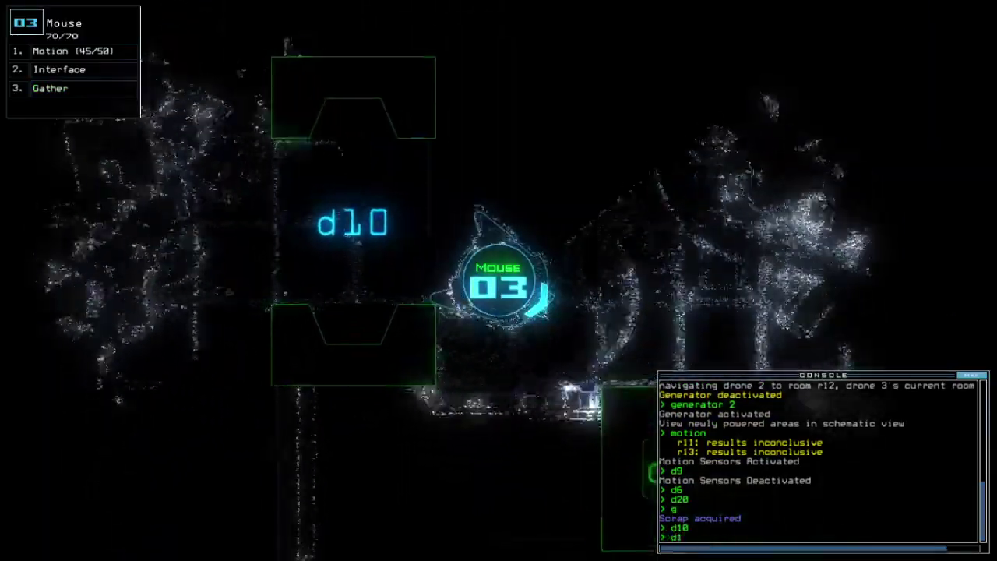
{"action": "type", "text": "9"}
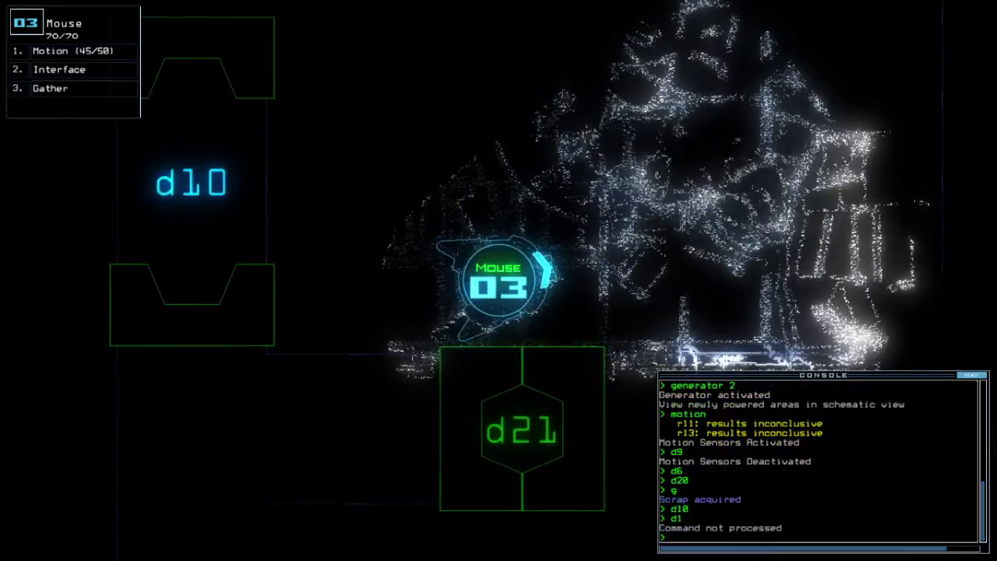
{"action": "type", "text": "1"}
- Open and re-toggle door d21, then reopen door d20
{"action": "key", "text": "Return"}
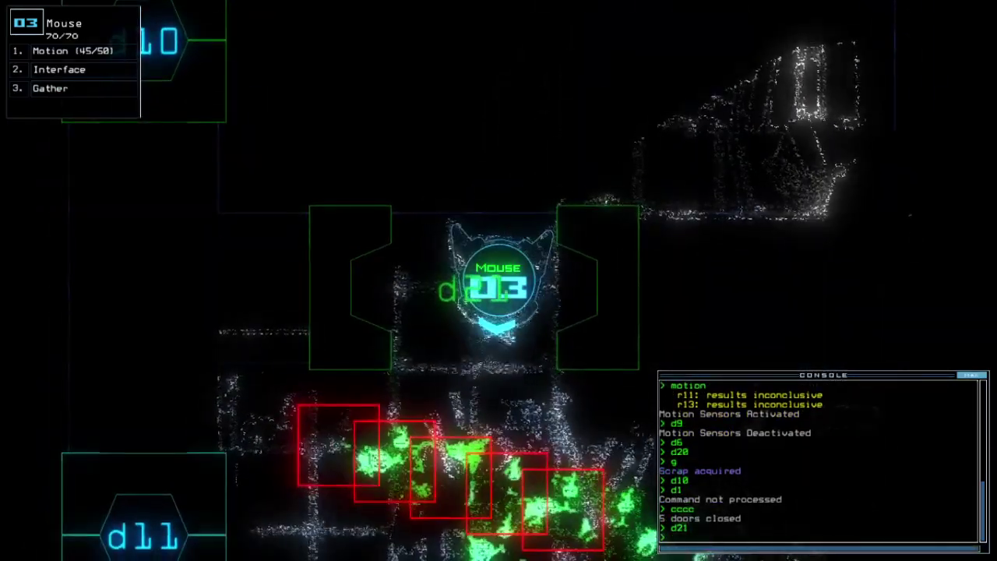
{"action": "key", "text": "Up"}
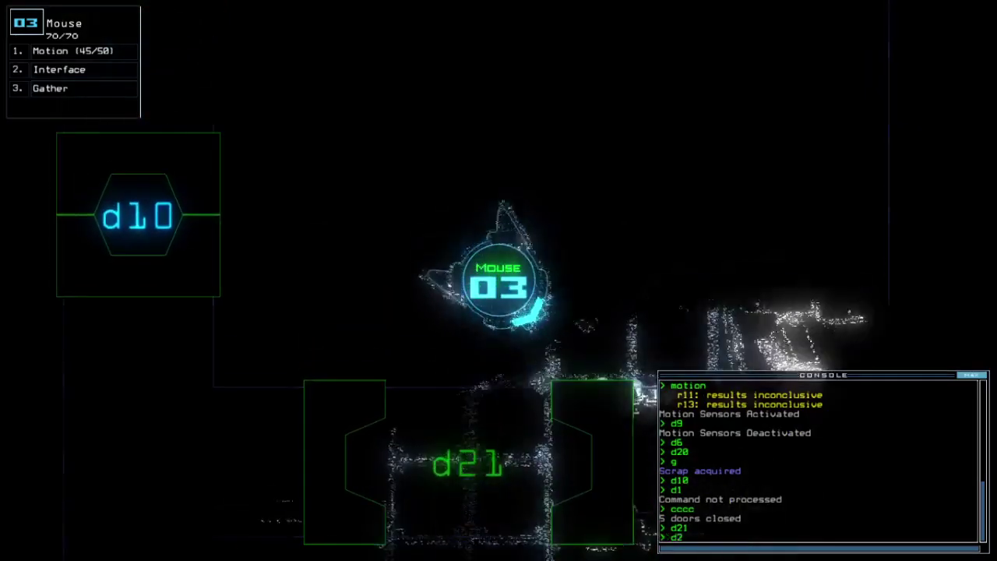
{"action": "type", "text": "1"}
{"action": "key", "text": "Return"}
{"action": "key", "text": "Up"}
{"action": "type", "text": "d"}
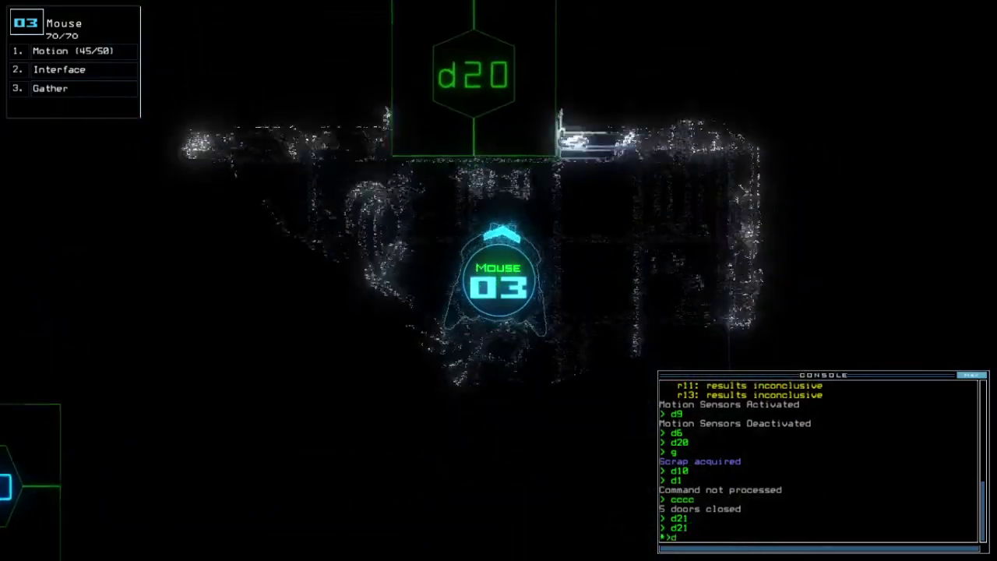
{"action": "type", "text": "20"}
{"action": "key", "text": "Return"}
{"action": "key", "text": "space"}
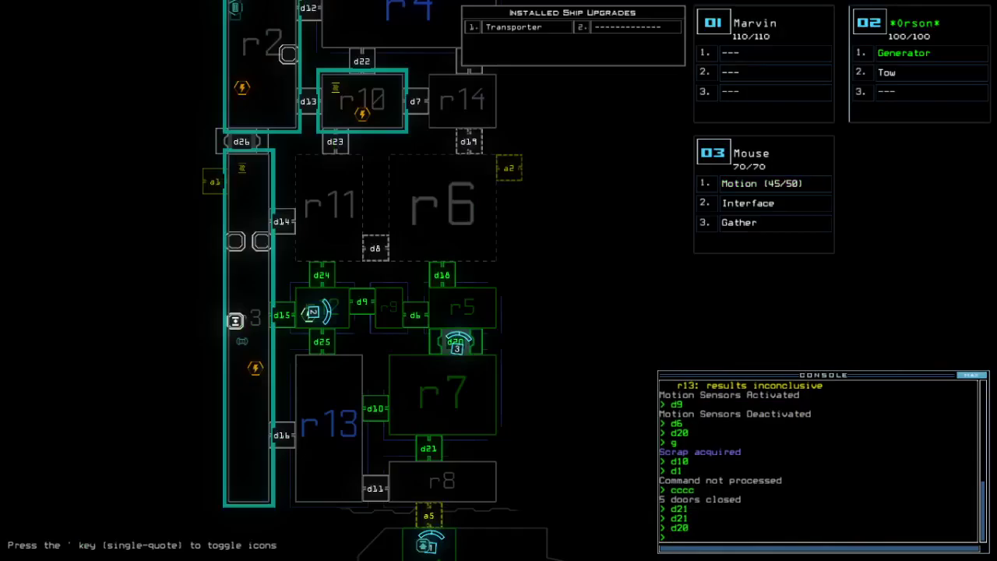
{"action": "key", "text": "space"}
- Drive Mouse through door d18, attempt d22, and close doors d9, d6 and d20
{"action": "key", "text": "Up"}
{"action": "type", "text": "d18"}
{"action": "key", "text": "Return"}
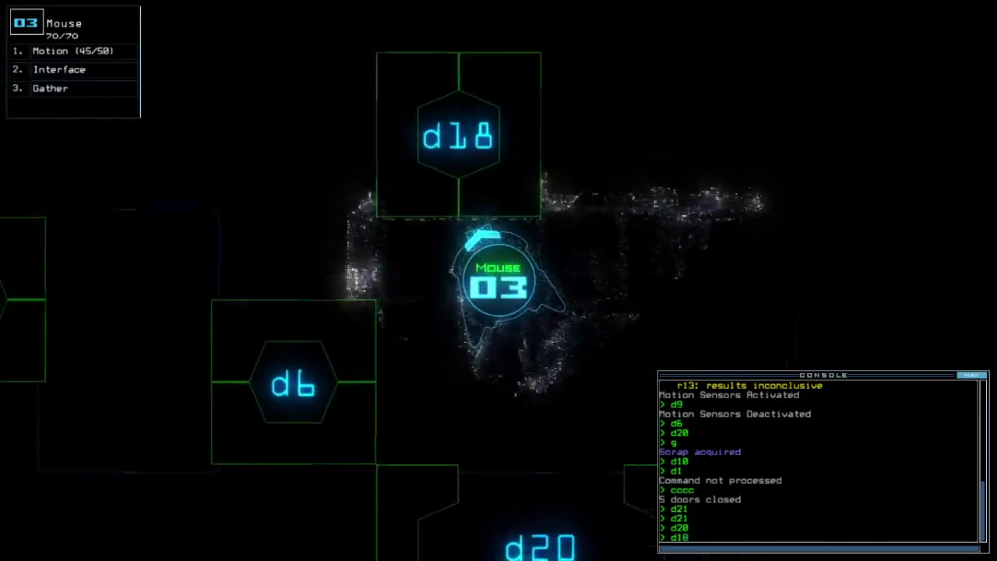
{"action": "key", "text": "Up"}
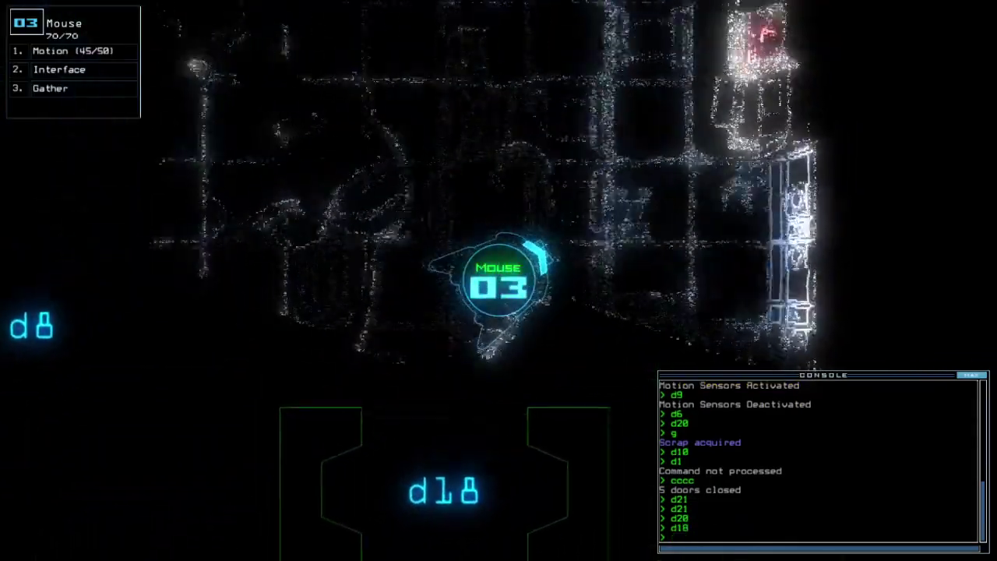
{"action": "key", "text": "Up"}
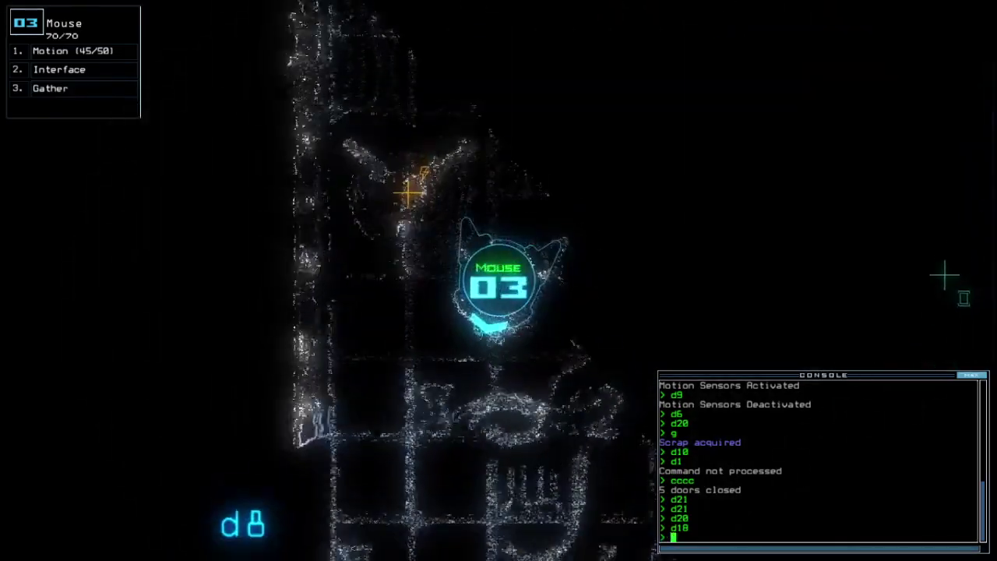
{"action": "type", "text": "d22"}
{"action": "key", "text": "Return"}
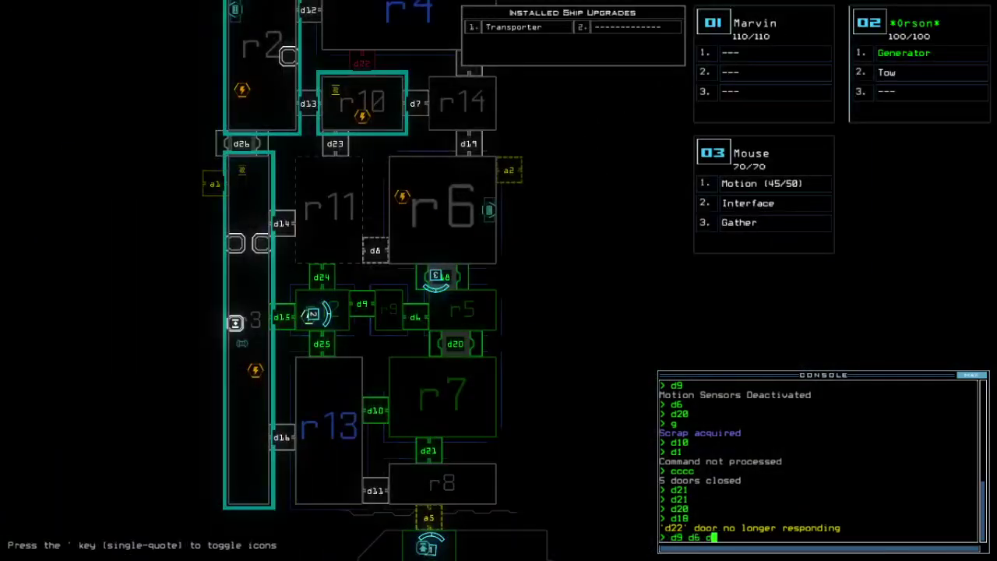
{"action": "type", "text": "20"}
{"action": "key", "text": "Return"}
- Steer Orson through the d6 doorway up toward Mouse in r6
{"action": "key", "text": "2"}
{"action": "key", "text": "Right"}
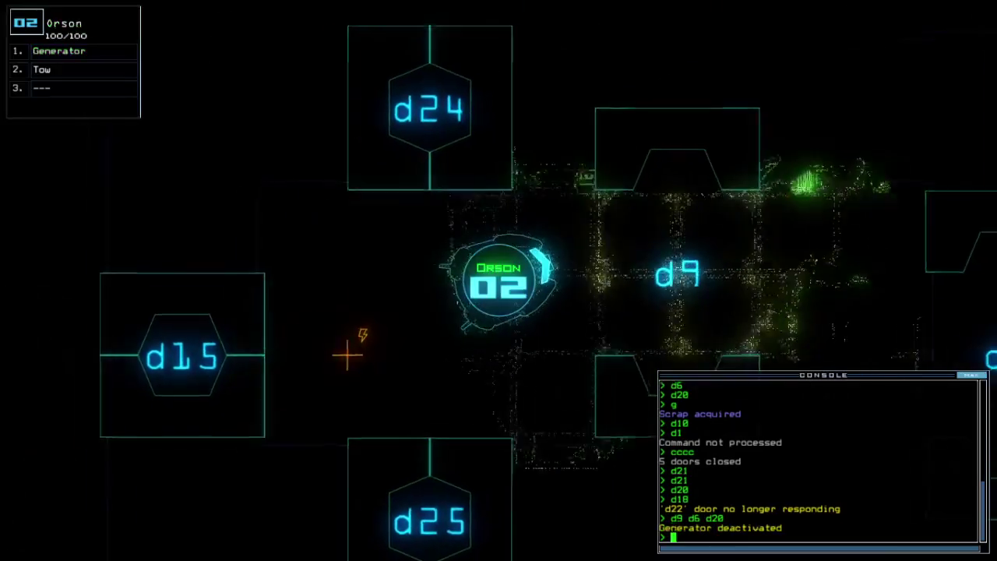
{"action": "key", "text": "Right"}
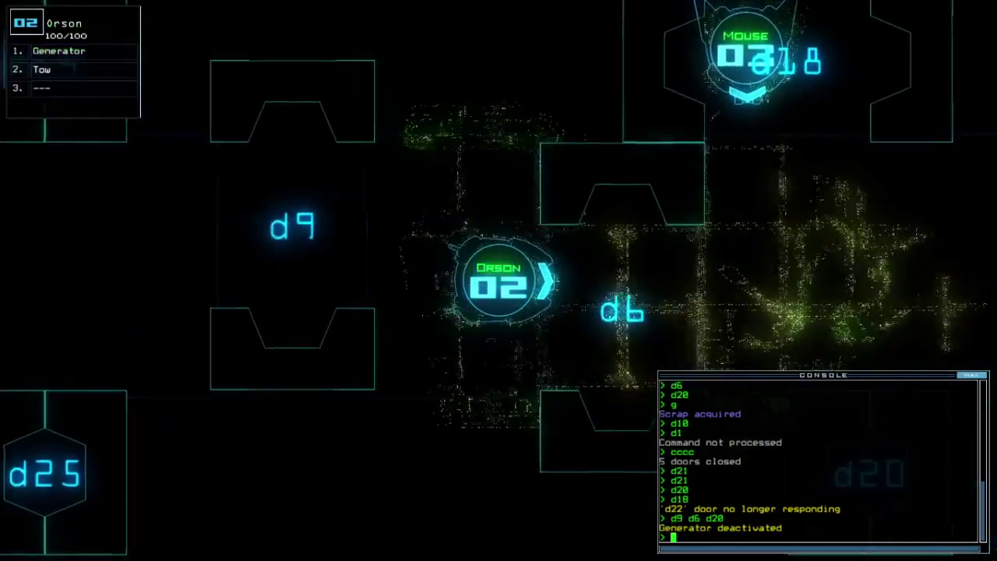
{"action": "key", "text": "Up"}
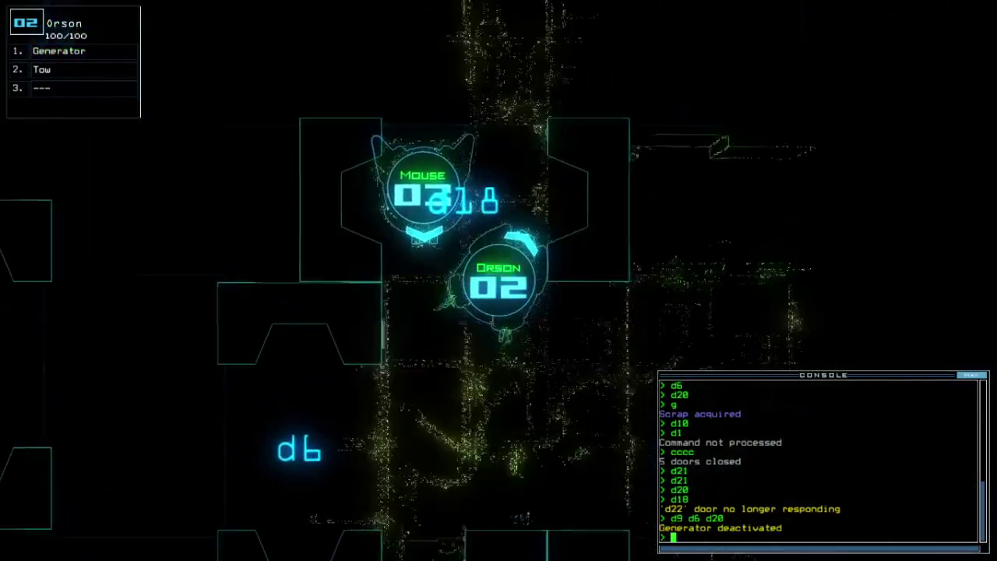
{"action": "key", "text": "space"}
{"action": "key", "text": "shift+Down"}
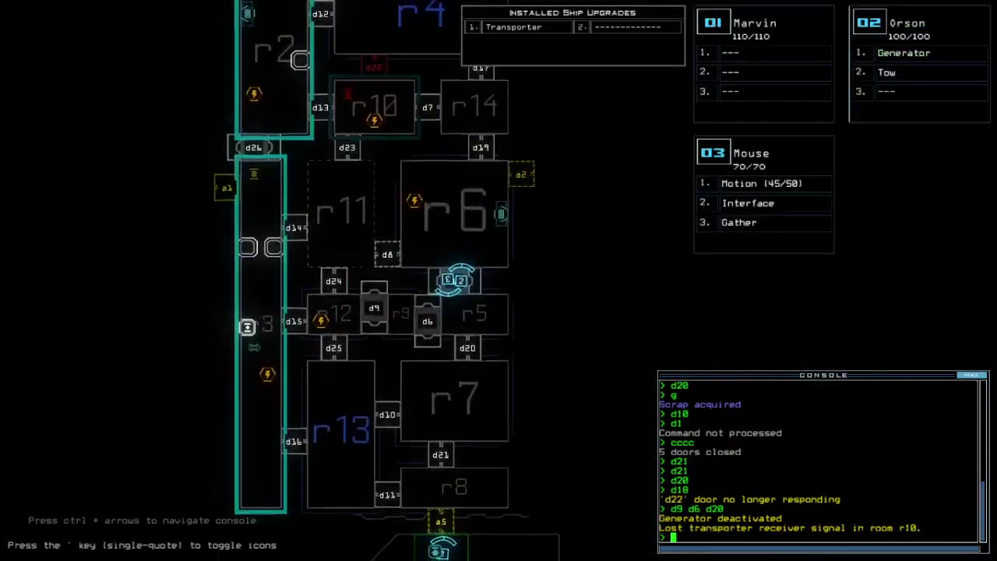
{"action": "key", "text": "shift+Down"}
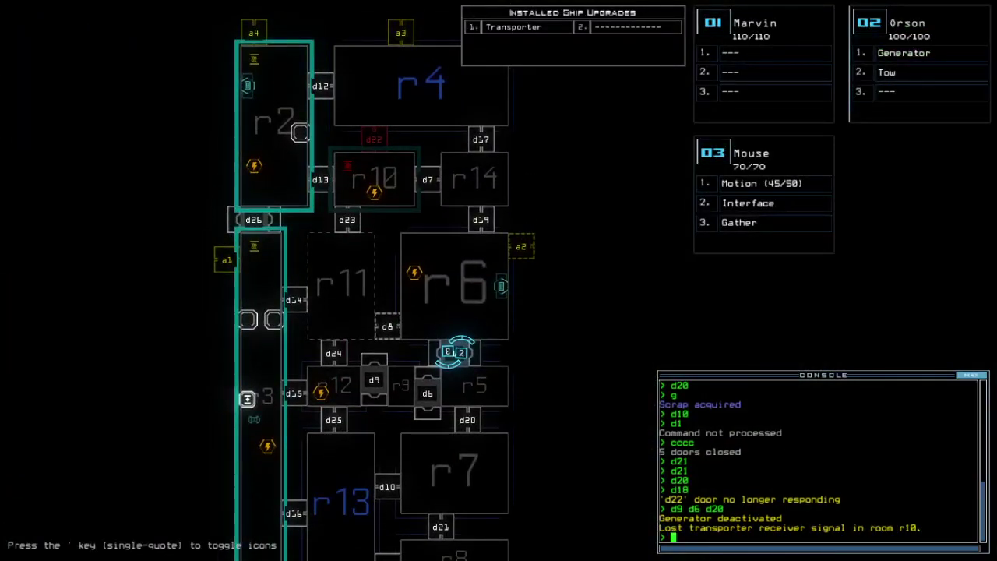
{"action": "key", "text": "shift+Down"}
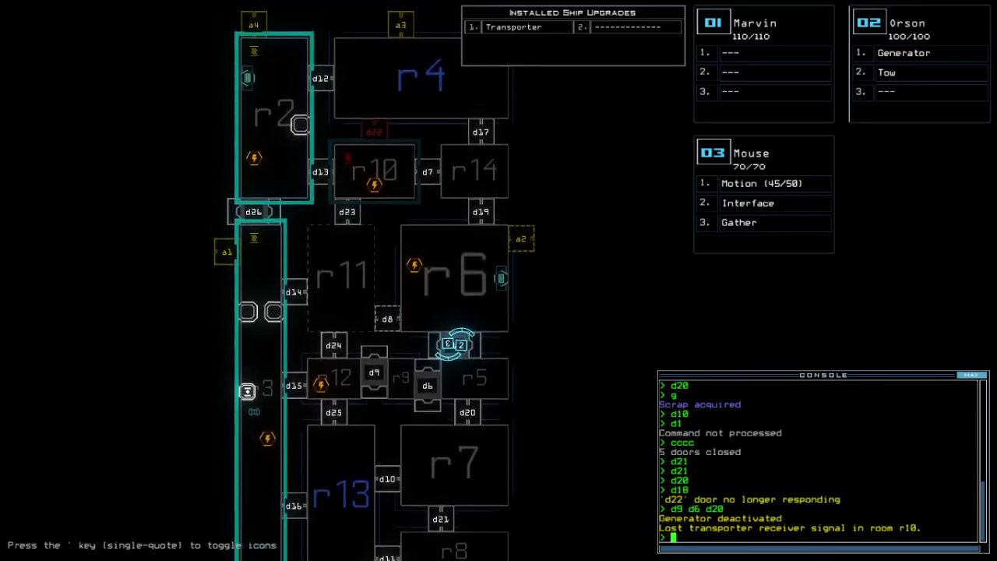
{"action": "key", "text": "space"}
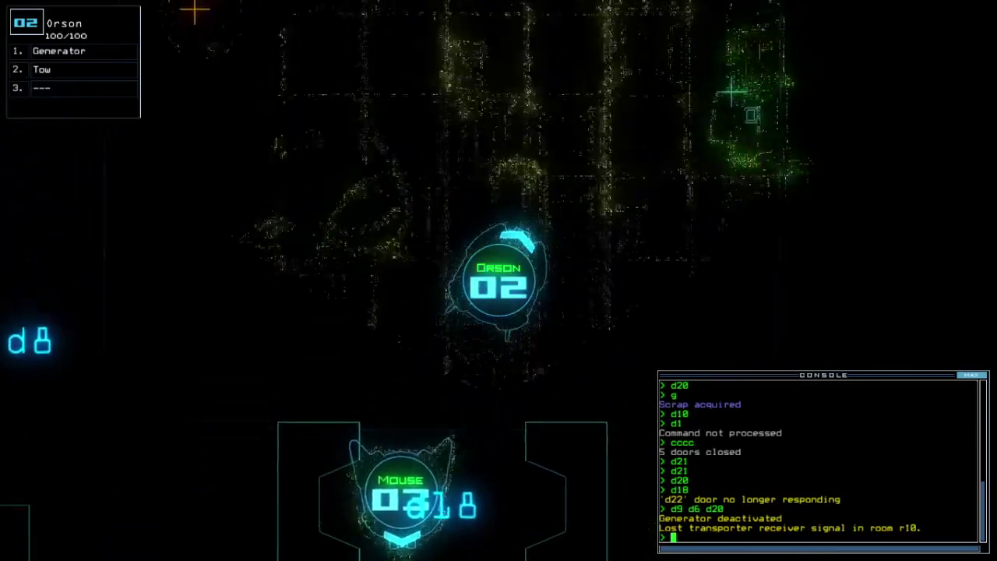
{"action": "type", "text": "dd a2"}
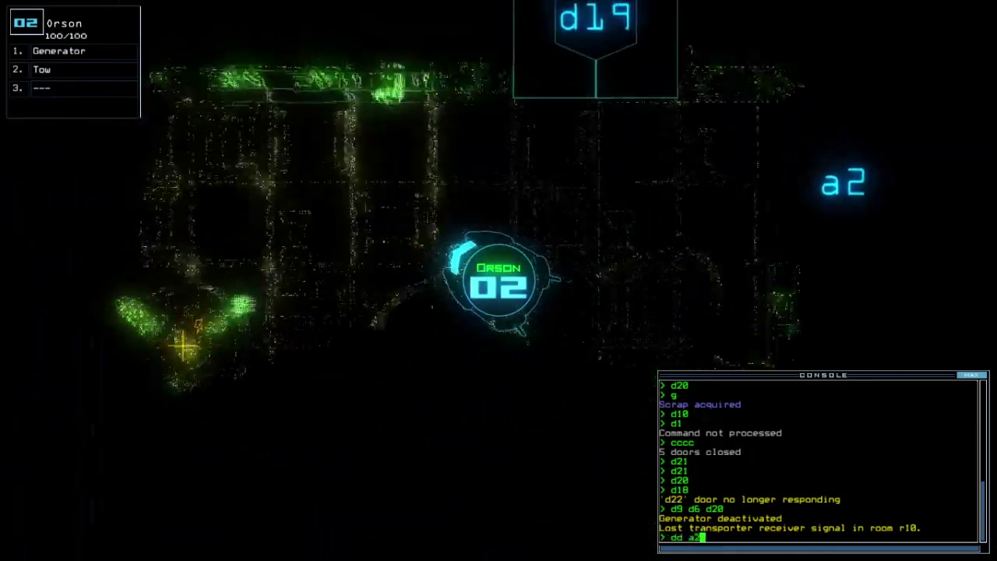
- Re-dock at airlock a2, reactivate the generator, and open door d8 for Mouse
{"action": "key", "text": "Return"}
{"action": "type", "text": "g"}
{"action": "key", "text": "Return"}
{"action": "key", "text": "space"}
{"action": "key", "text": "shift+Up"}
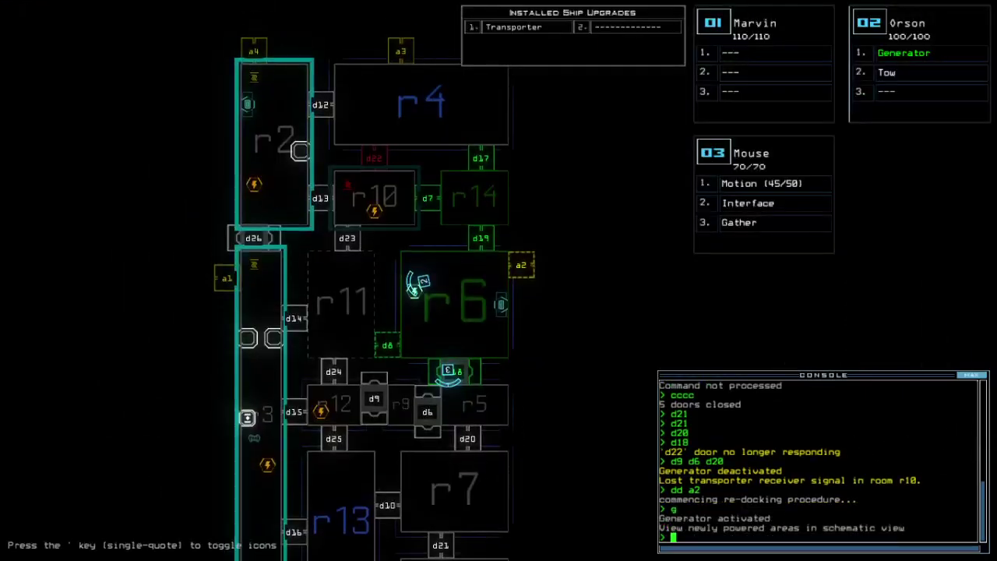
{"action": "key", "text": "space"}
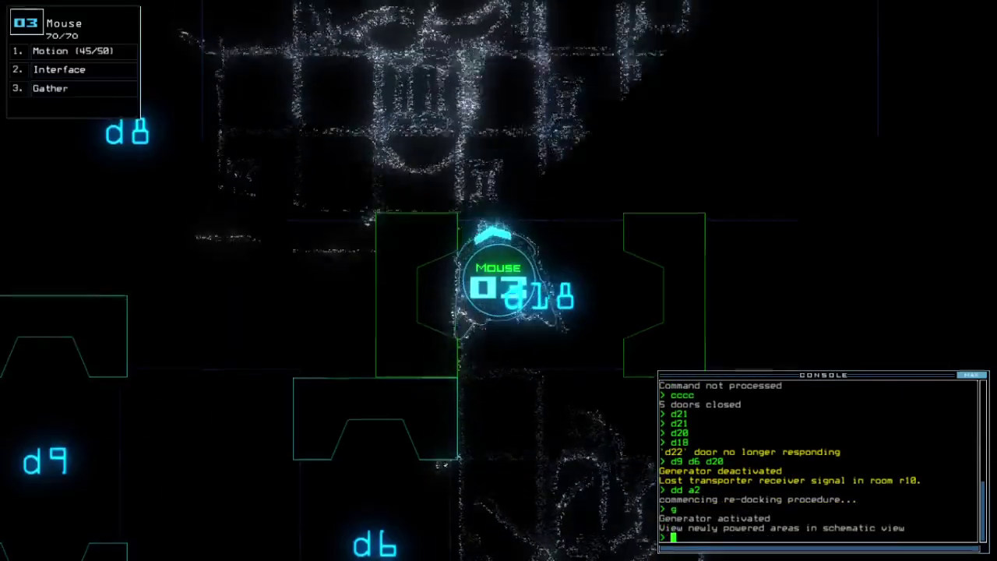
{"action": "type", "text": "d"}
{"action": "key", "text": "Left"}
{"action": "type", "text": "d8"}
{"action": "key", "text": "Return"}
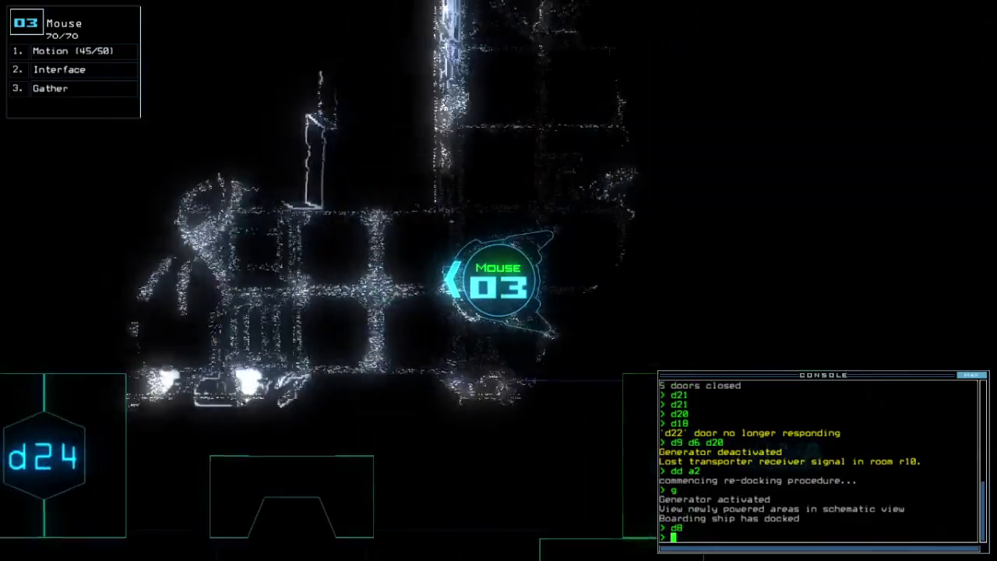
- Gather four more pieces of scrap with Mouse and steer it around the room
{"action": "key", "text": "Up"}
{"action": "type", "text": "g"}
{"action": "key", "text": "Return"}
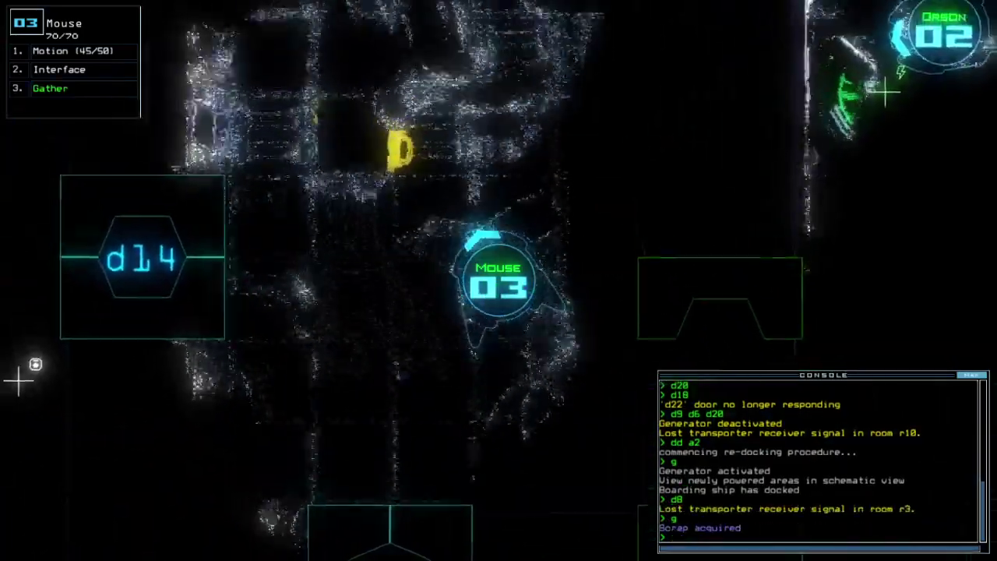
{"action": "key", "text": "Up"}
{"action": "type", "text": "g"}
{"action": "key", "text": "Return"}
{"action": "type", "text": "g"}
{"action": "key", "text": "Return"}
{"action": "type", "text": "g"}
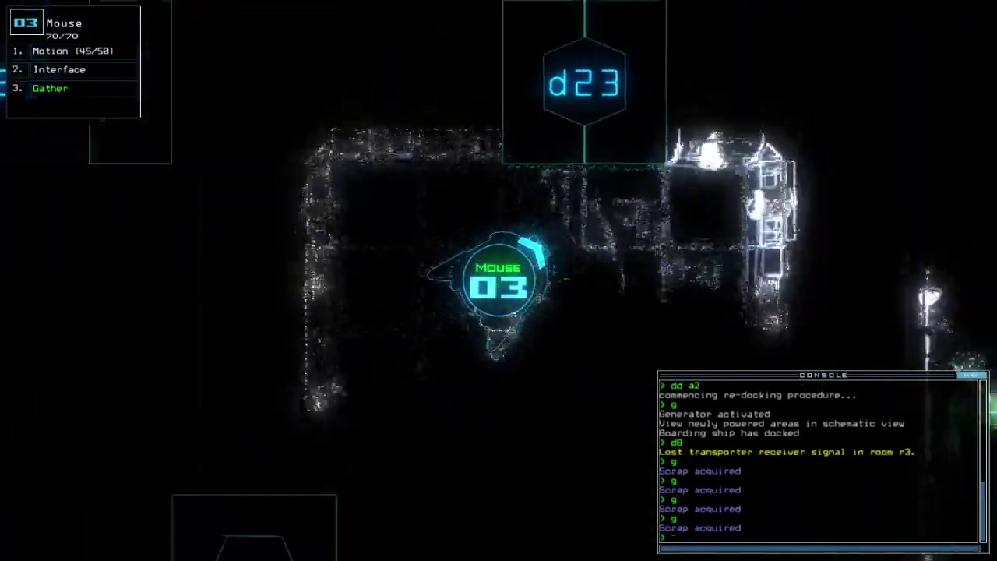
{"action": "key", "text": "Down"}
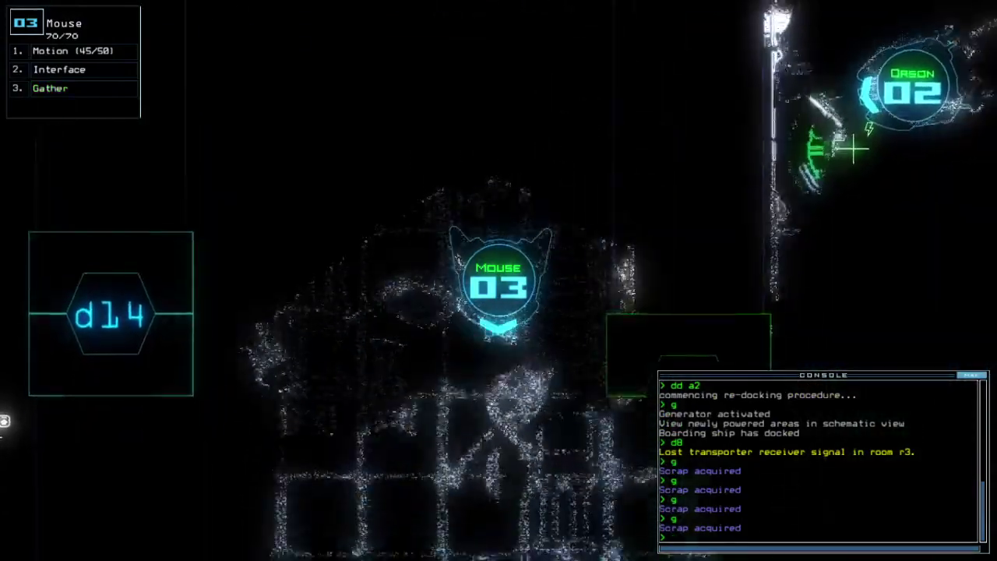
{"action": "key", "text": "Right"}
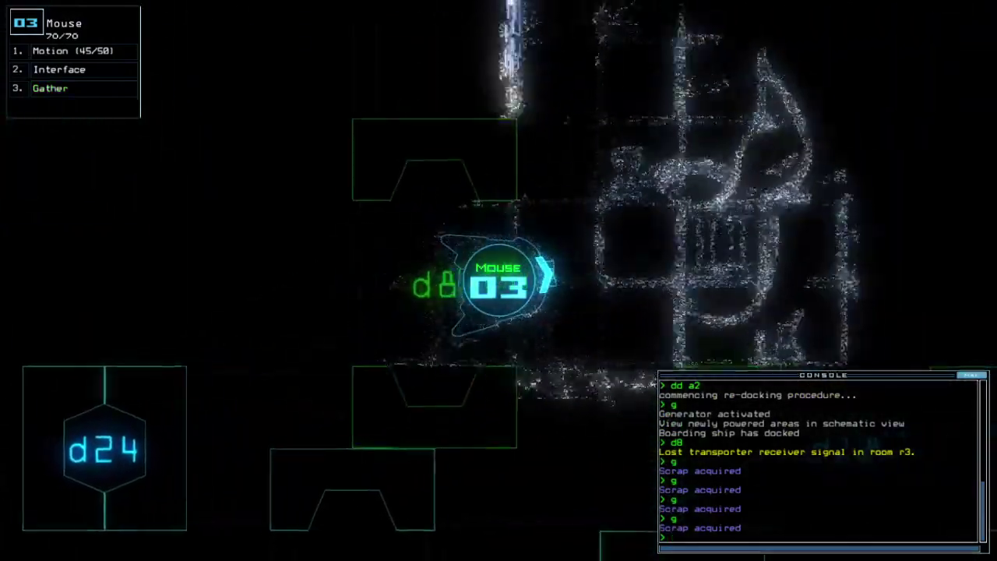
{"action": "key", "text": "Up"}
- Swap Qbert's mine into Mouse's second upgrade slot
{"action": "key", "text": "Tab"}
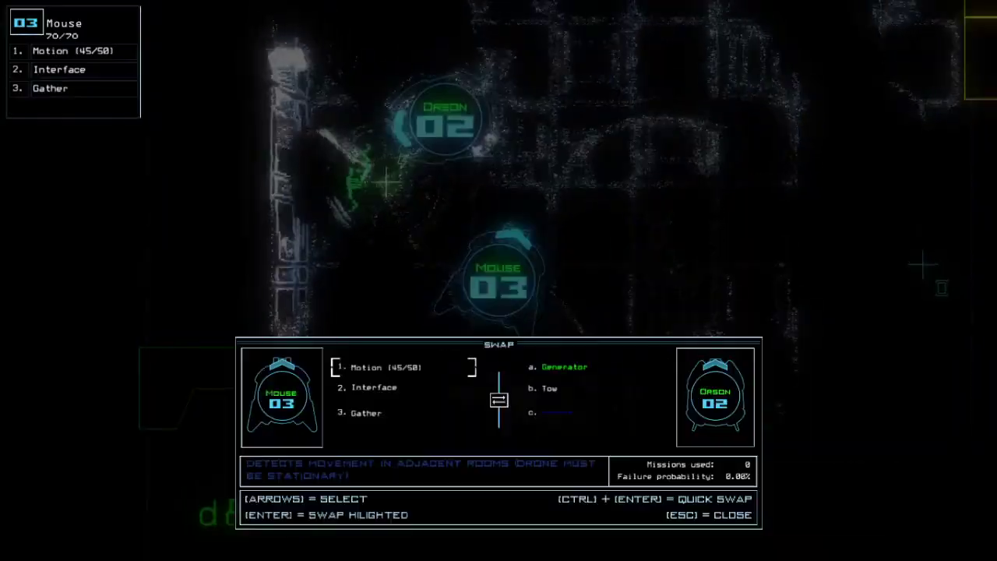
{"action": "key", "text": "Escape"}
{"action": "type", "text": "swap 5"}
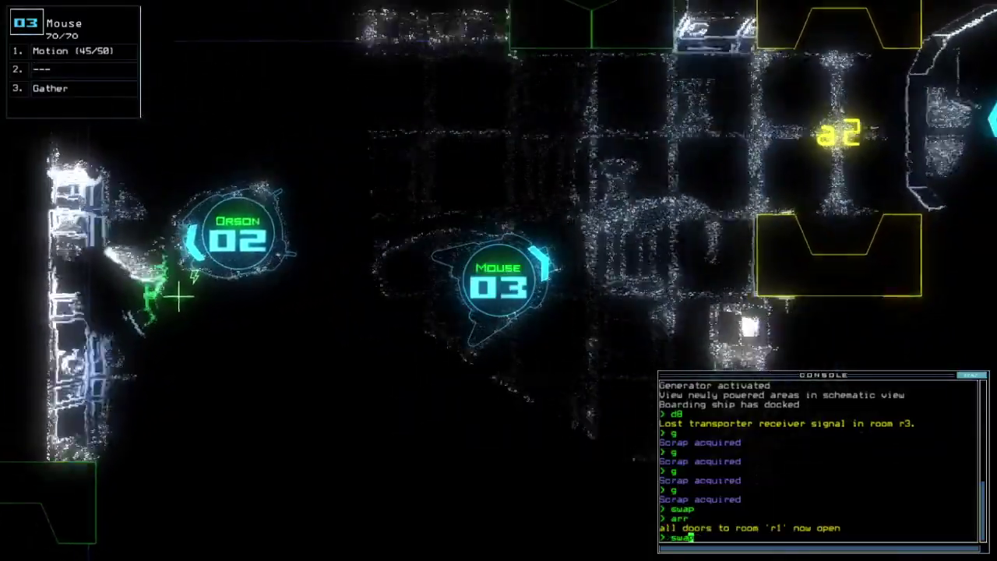
{"action": "key", "text": "Return"}
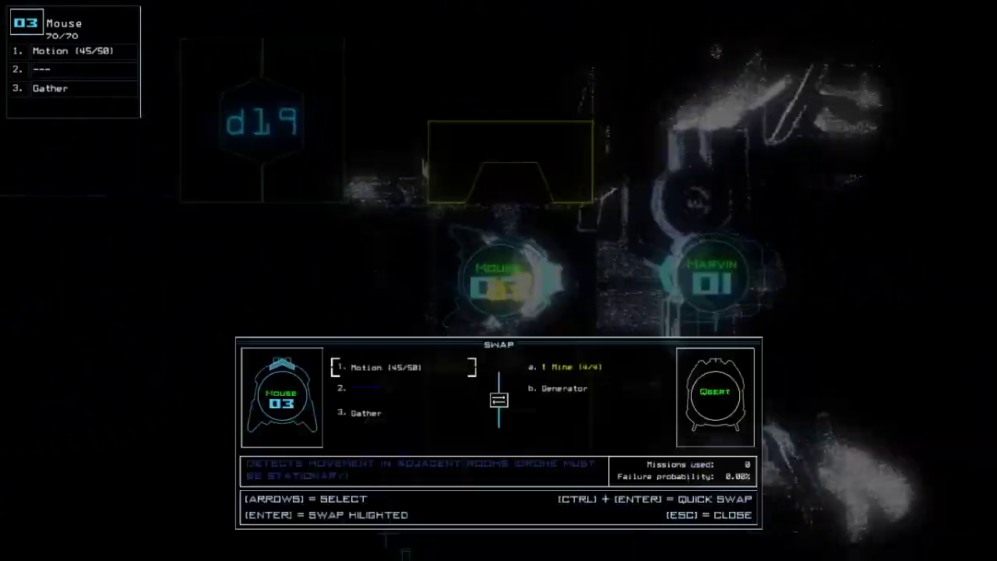
{"action": "key", "text": "Return"}
{"action": "key", "text": "alt"}
{"action": "key", "text": "alt"}
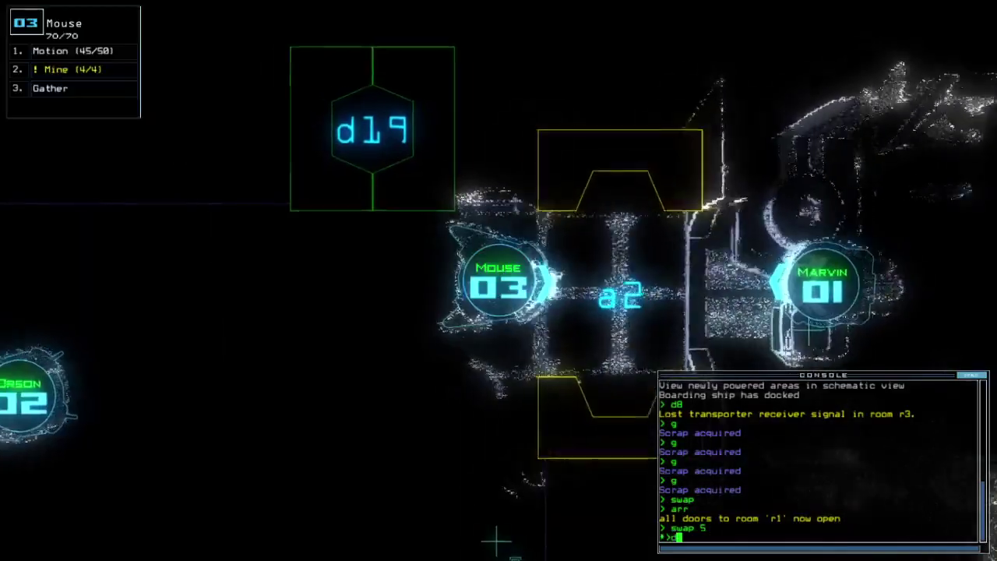
{"action": "type", "text": "d19"}
- Open door d19, drop a proximity mine, and open door d17
{"action": "key", "text": "Return"}
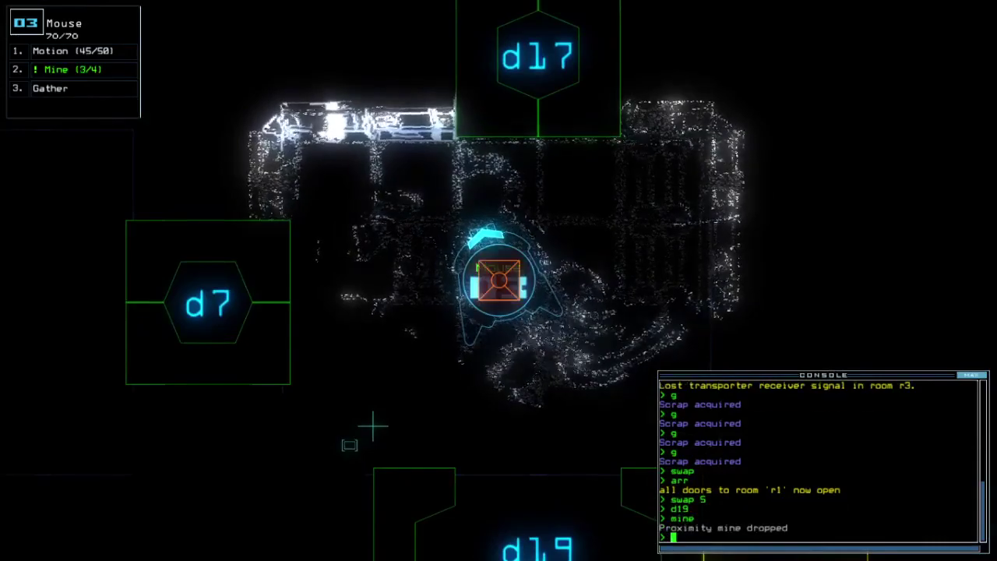
{"action": "type", "text": "d17"}
{"action": "key", "text": "Return"}
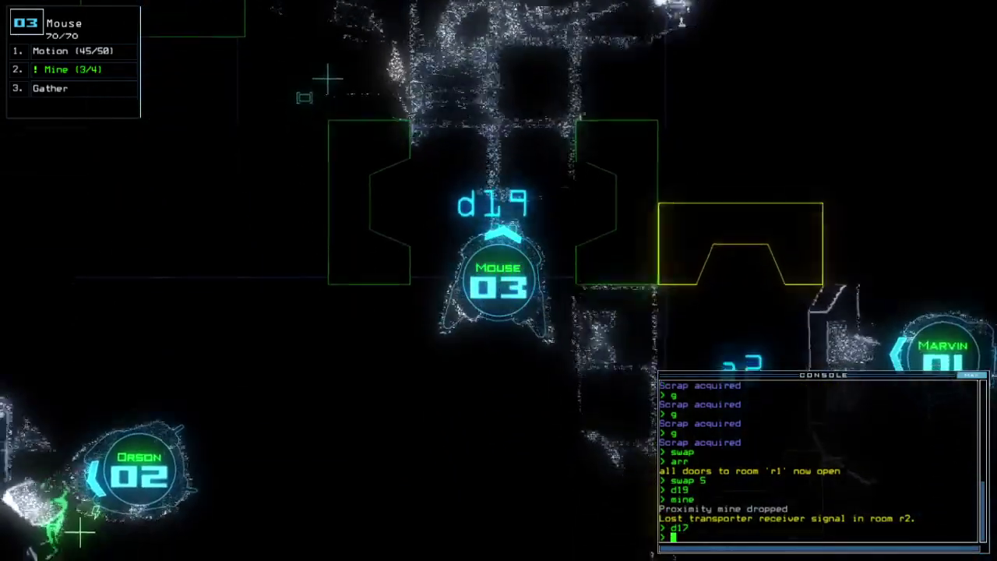
{"action": "key", "text": "Tab"}
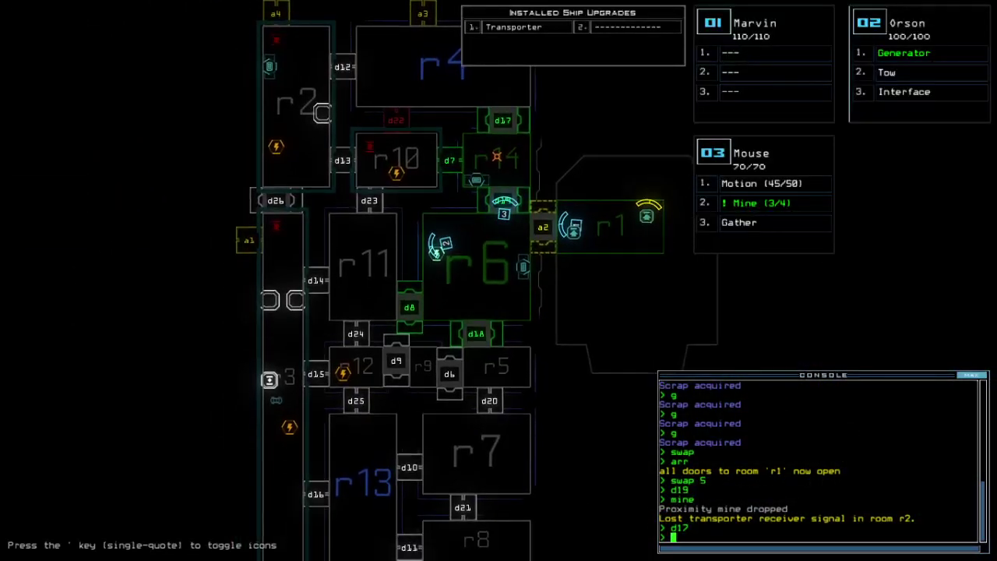
- Inspect r7 and neighbouring rooms r4 and r8 on the ship map, then return to Mouse's camera
{"action": "key", "text": "Tab"}
{"action": "key", "text": "Tab"}
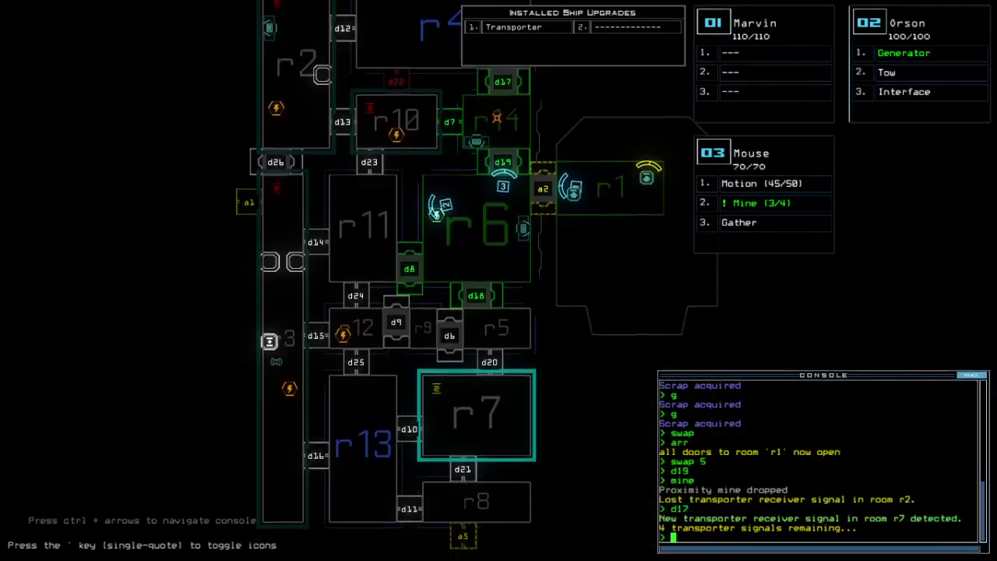
{"action": "key", "text": "Up"}
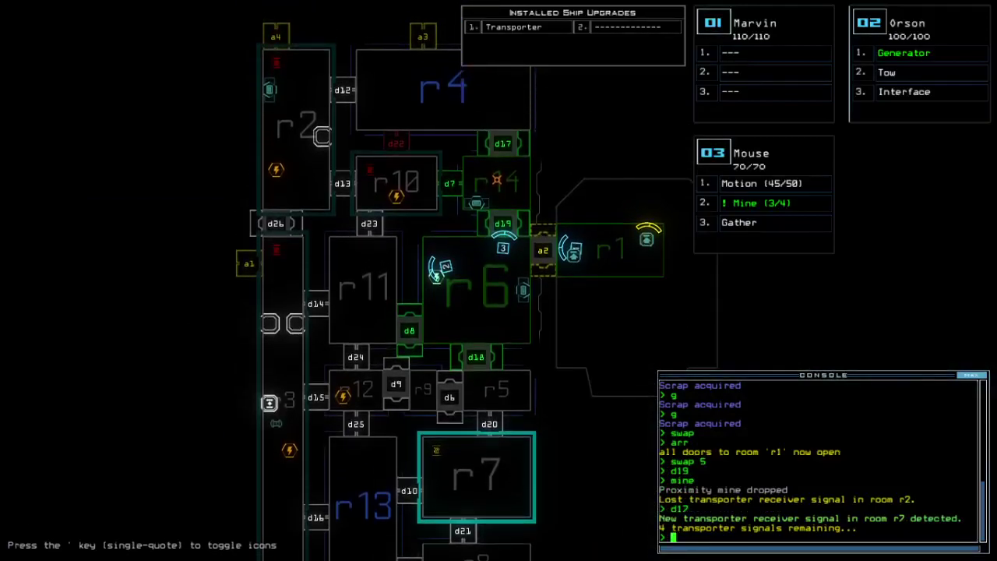
{"action": "key", "text": "Down"}
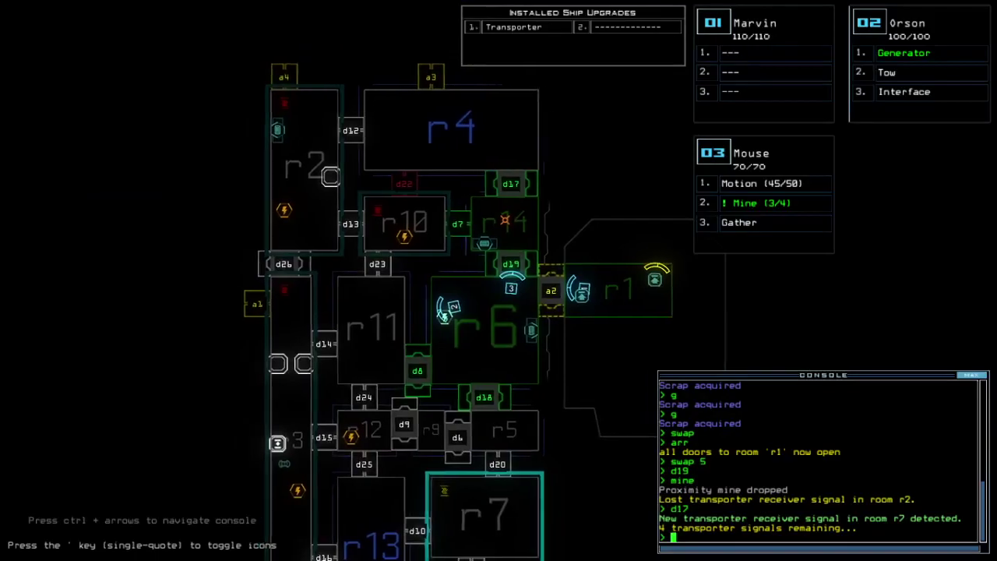
{"action": "key", "text": "Up"}
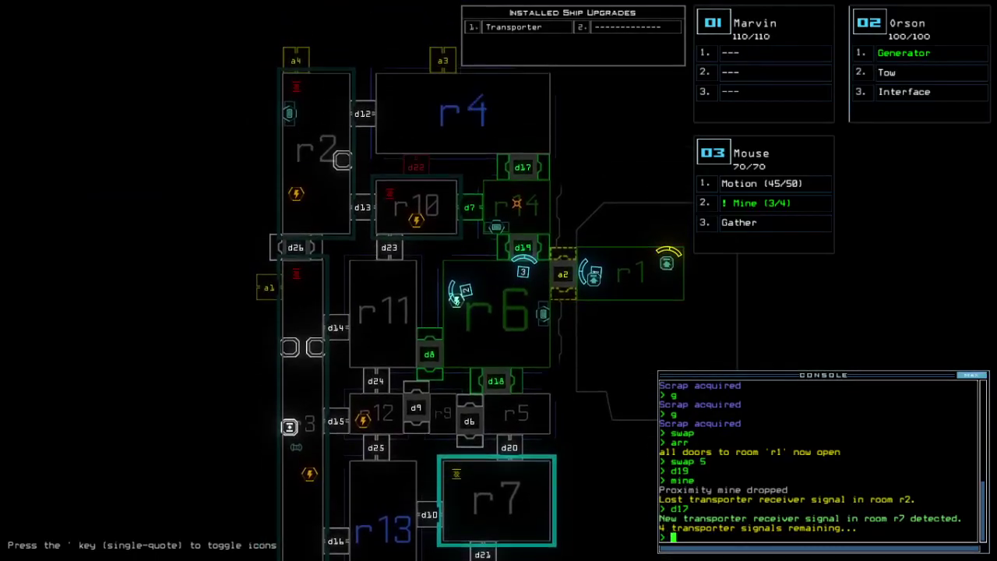
{"action": "key", "text": "Tab"}
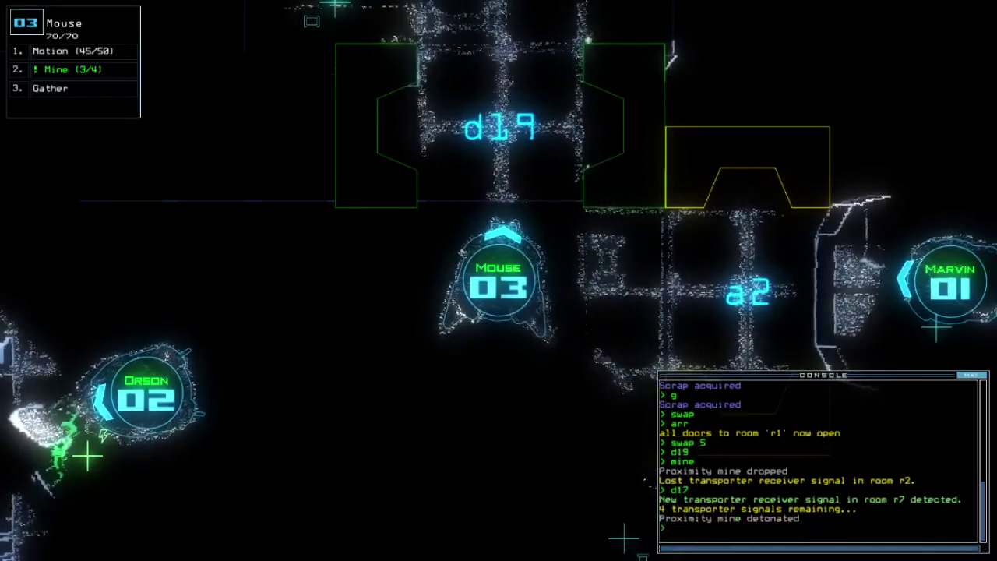
- Drive Mouse through d19, gather scrap with 'g', close all doors, and recall Orson to r1
{"action": "key", "text": "Up"}
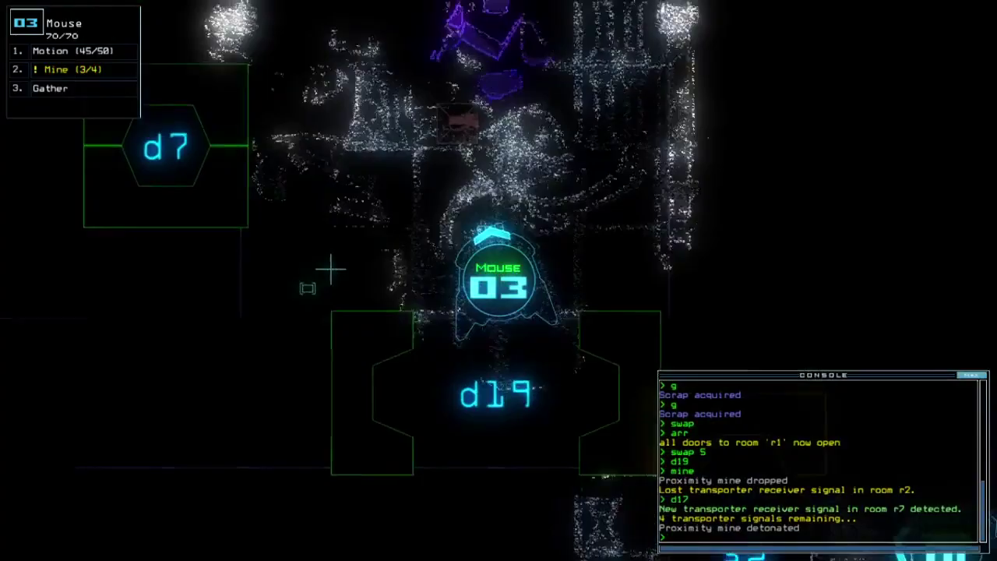
{"action": "type", "text": "g"}
{"action": "key", "text": "Return"}
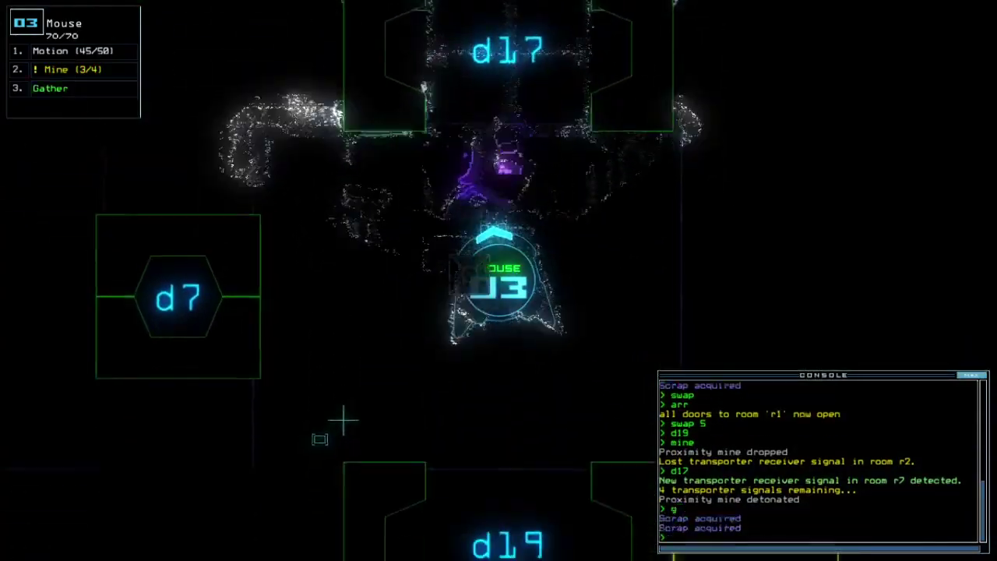
{"action": "type", "text": "cccc"}
{"action": "key", "text": "Return"}
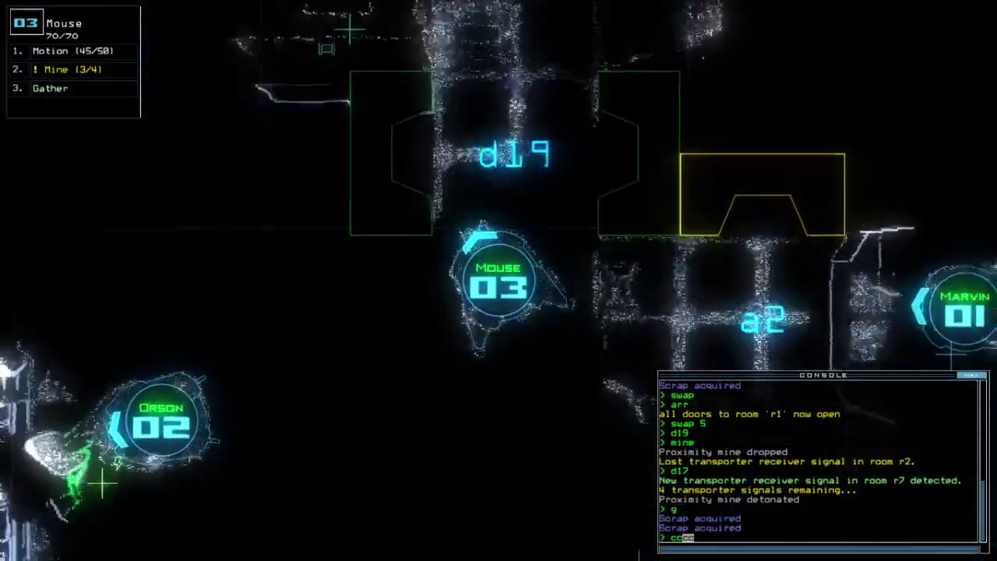
{"action": "type", "text": "back 2"}
{"action": "key", "text": "Return"}
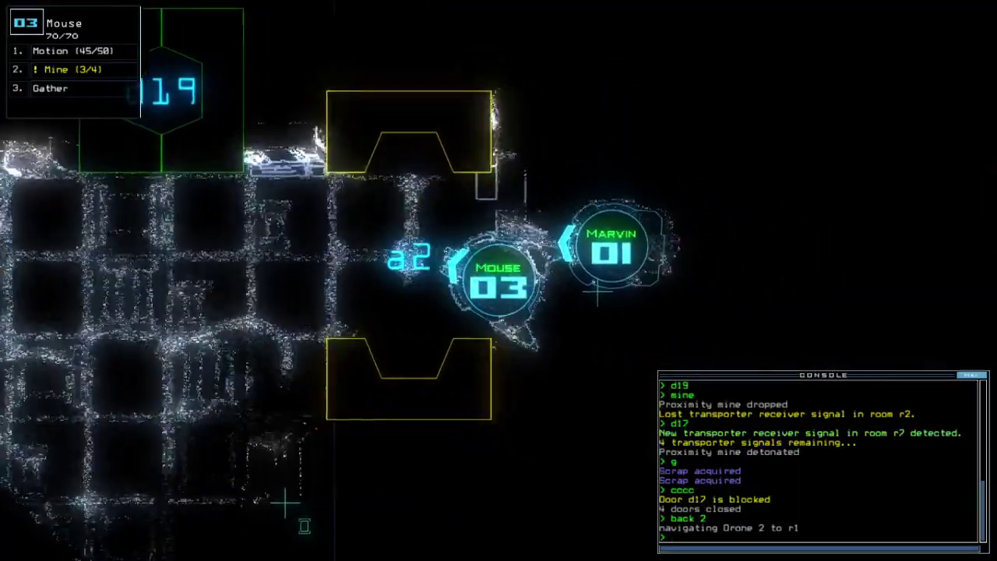
- Move the Generator from Qbert to Marvin with 'swap 1', then depart with 'out'
{"action": "key", "text": "Tab"}
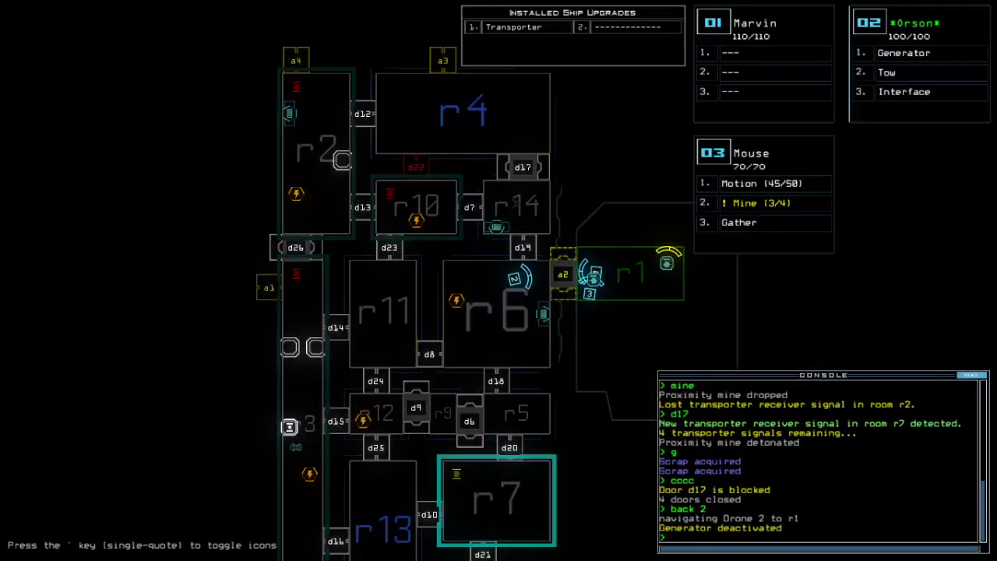
{"action": "key", "text": "Tab"}
{"action": "type", "text": "swap 1"}
{"action": "key", "text": "Return"}
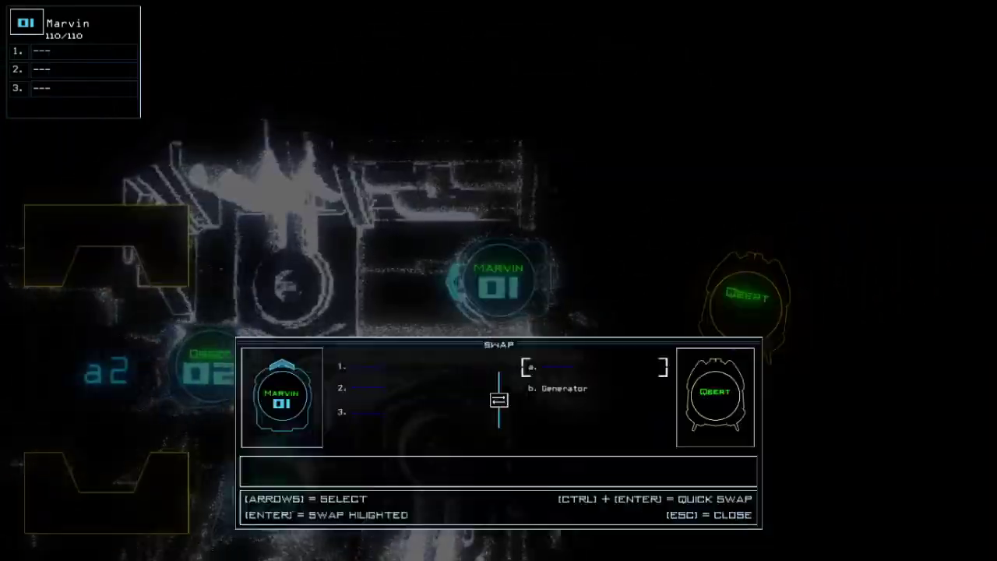
{"action": "key", "text": "Down"}
{"action": "key", "text": "Return"}
{"action": "key", "text": "Tab"}
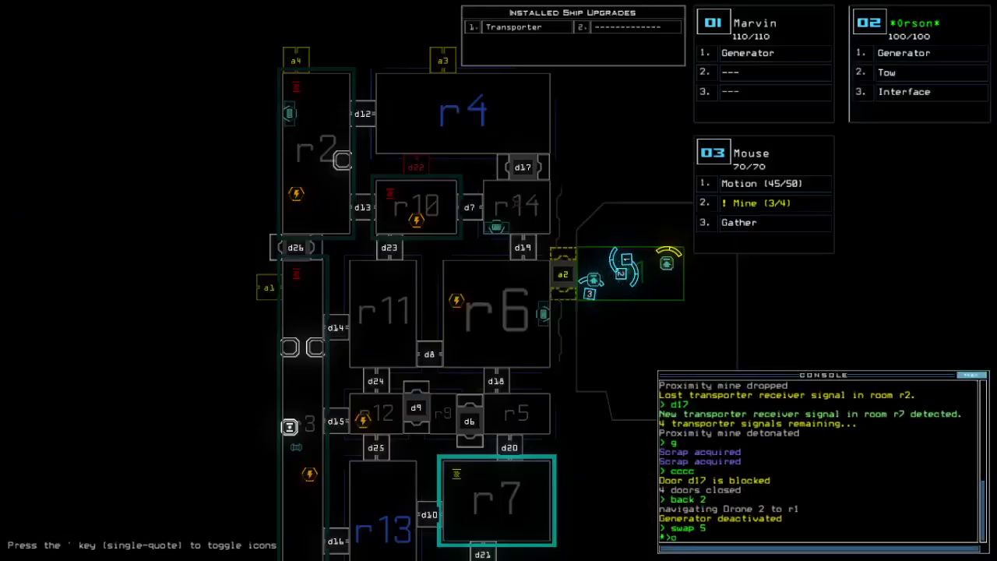
{"action": "key", "text": "Return"}
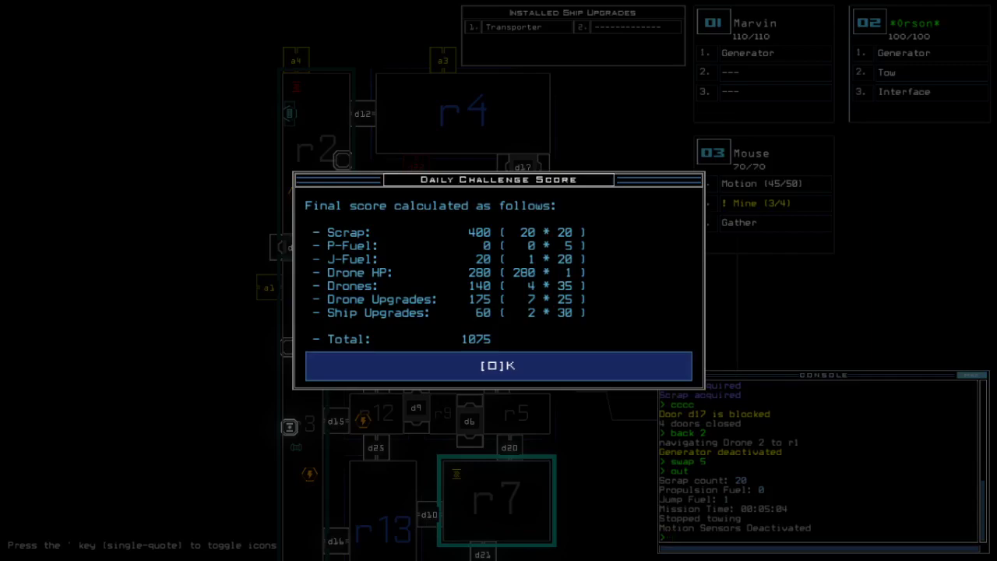
- Close the 1075 Daily Challenge Score dialog to bring up the Daily Leaderboard
{"action": "key", "text": "Return"}
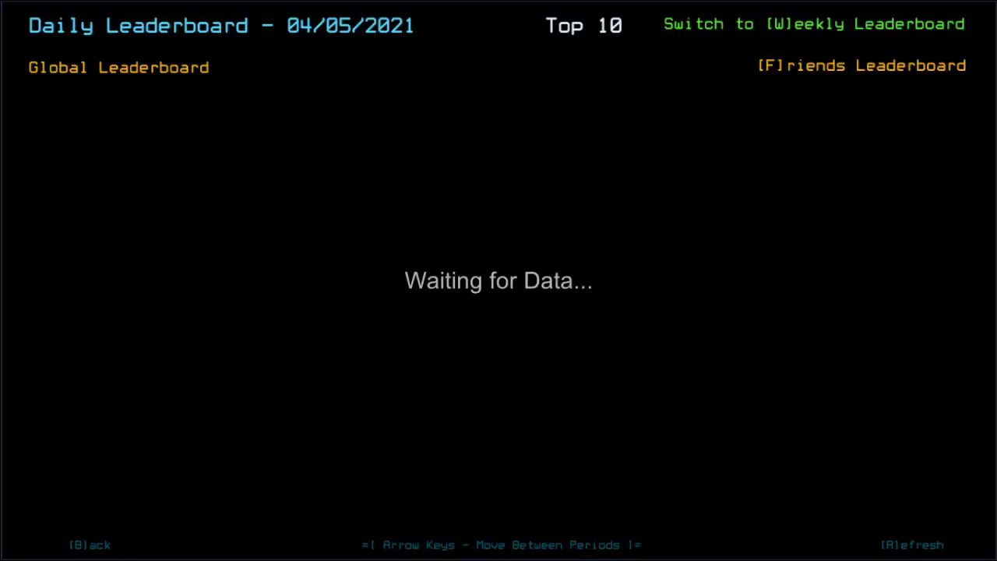